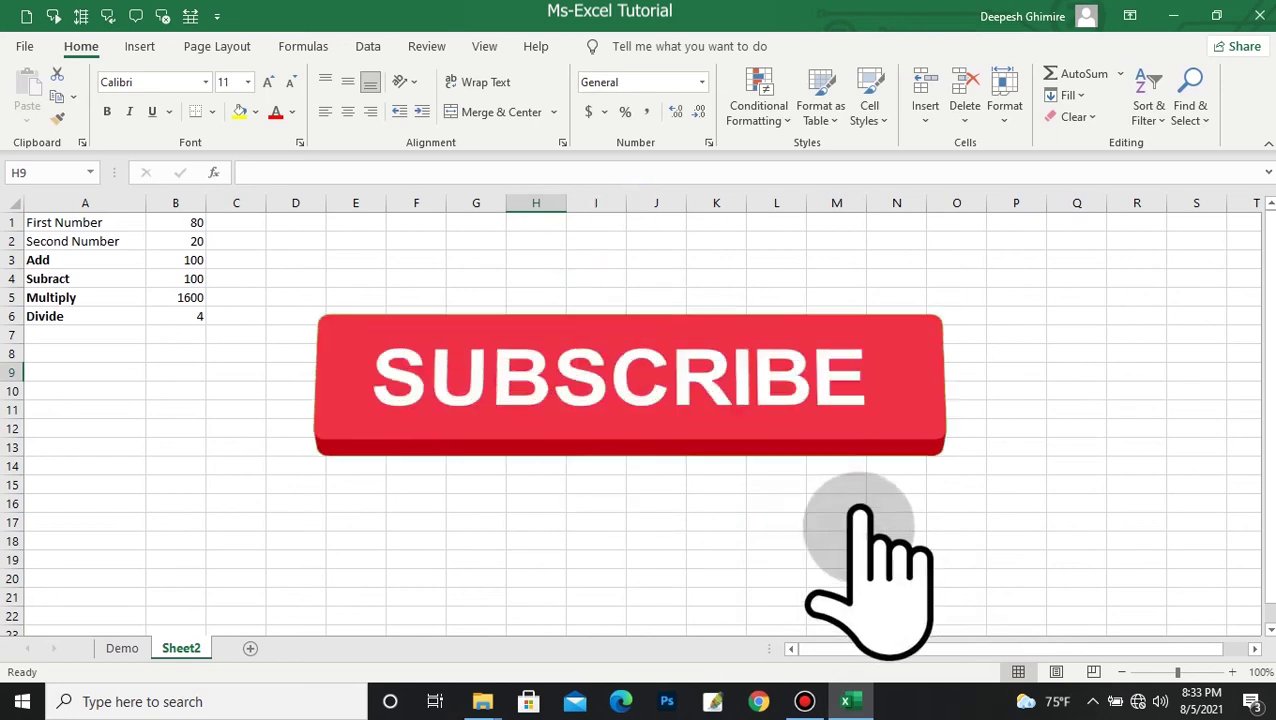
Review the two input numbers and the Add, Subtract, Multiply and Divide formulas in B1:B6.
click(175, 241)
click(175, 260)
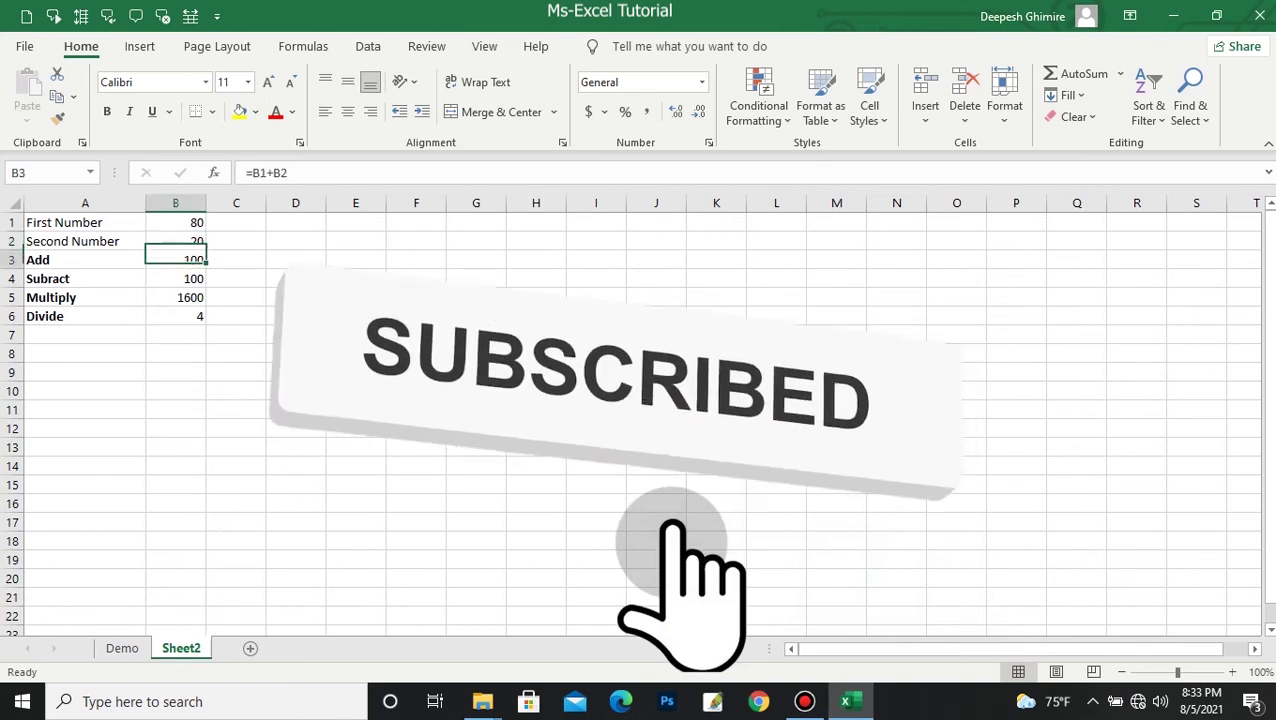
click(175, 279)
click(236, 298)
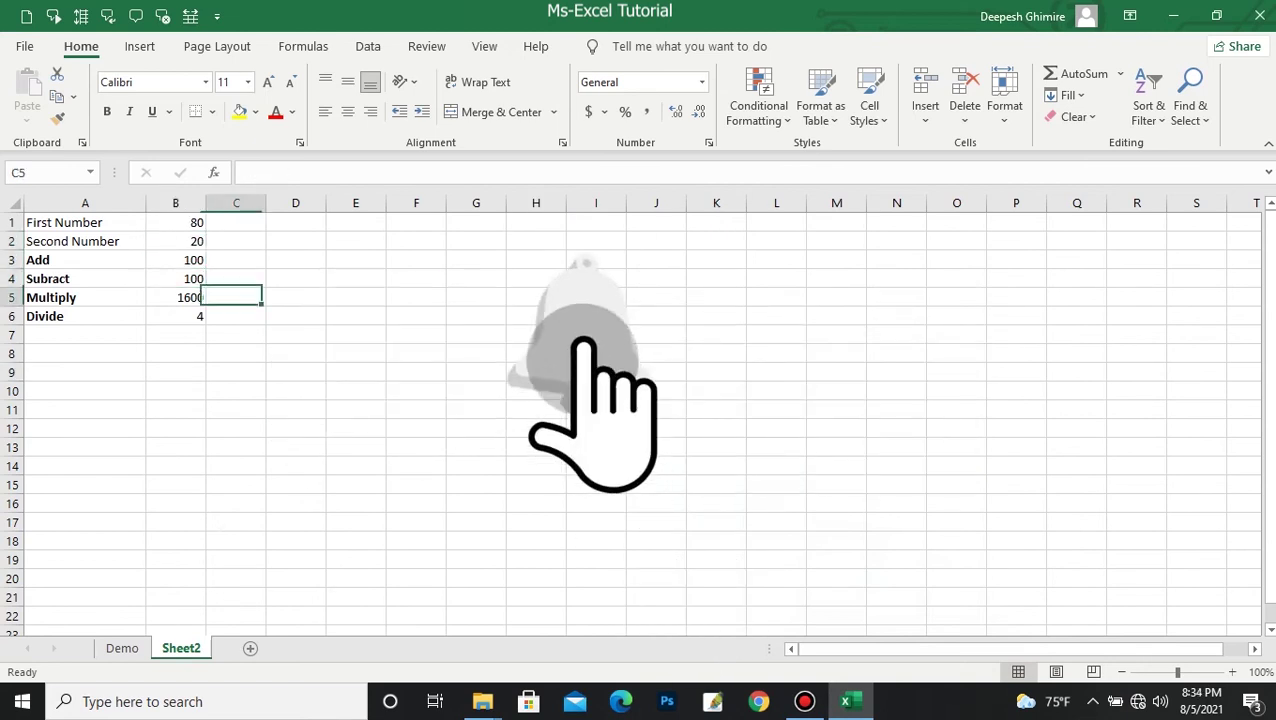
click(175, 316)
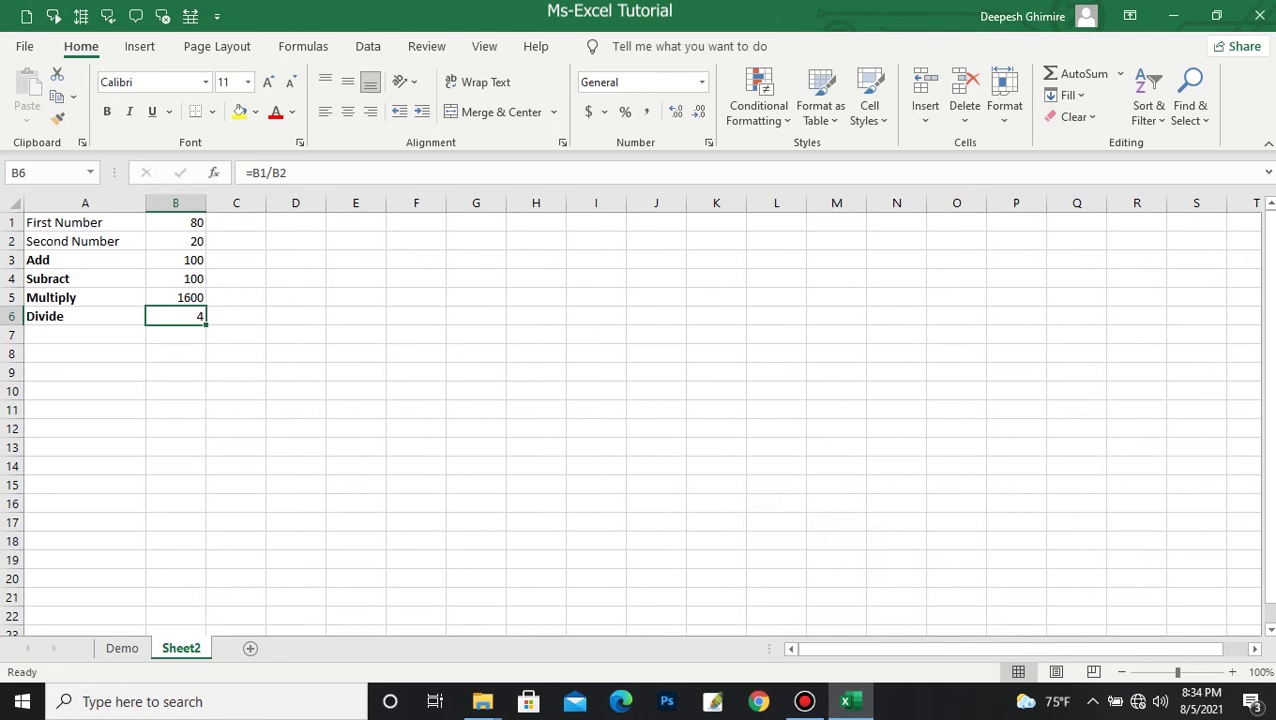
click(175, 298)
click(175, 222)
click(175, 241)
click(175, 222)
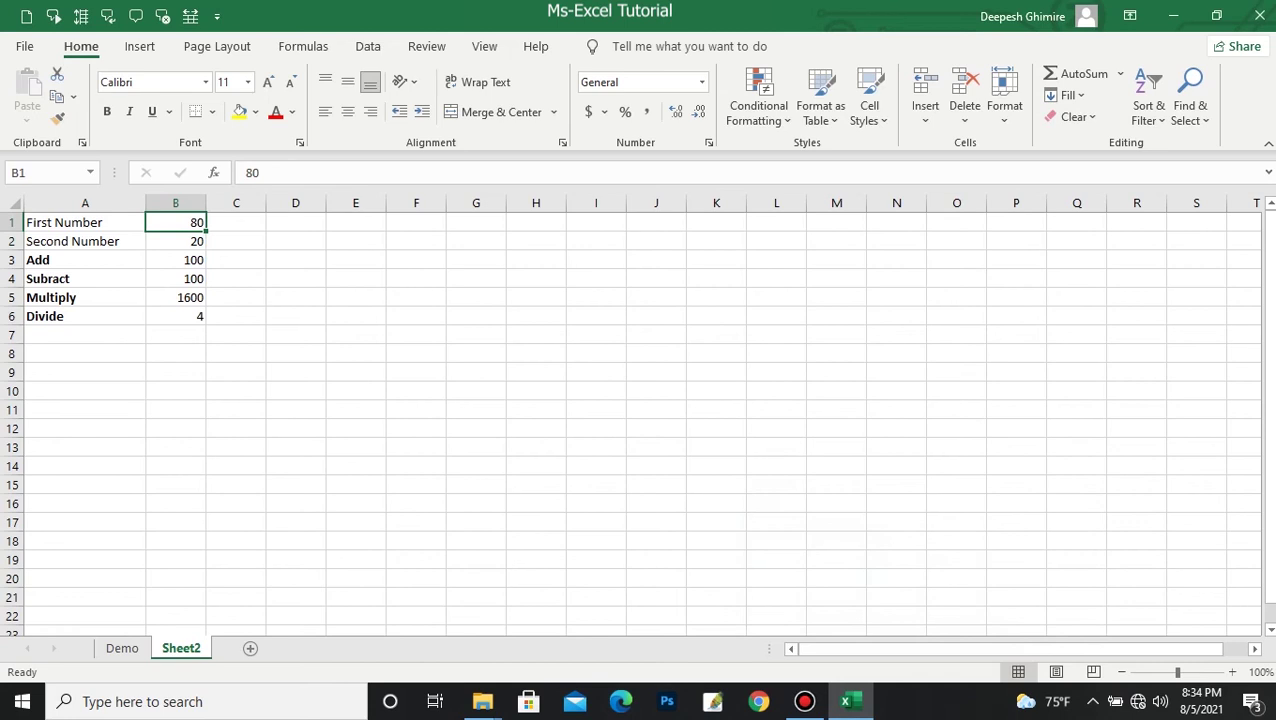
click(175, 241)
click(175, 260)
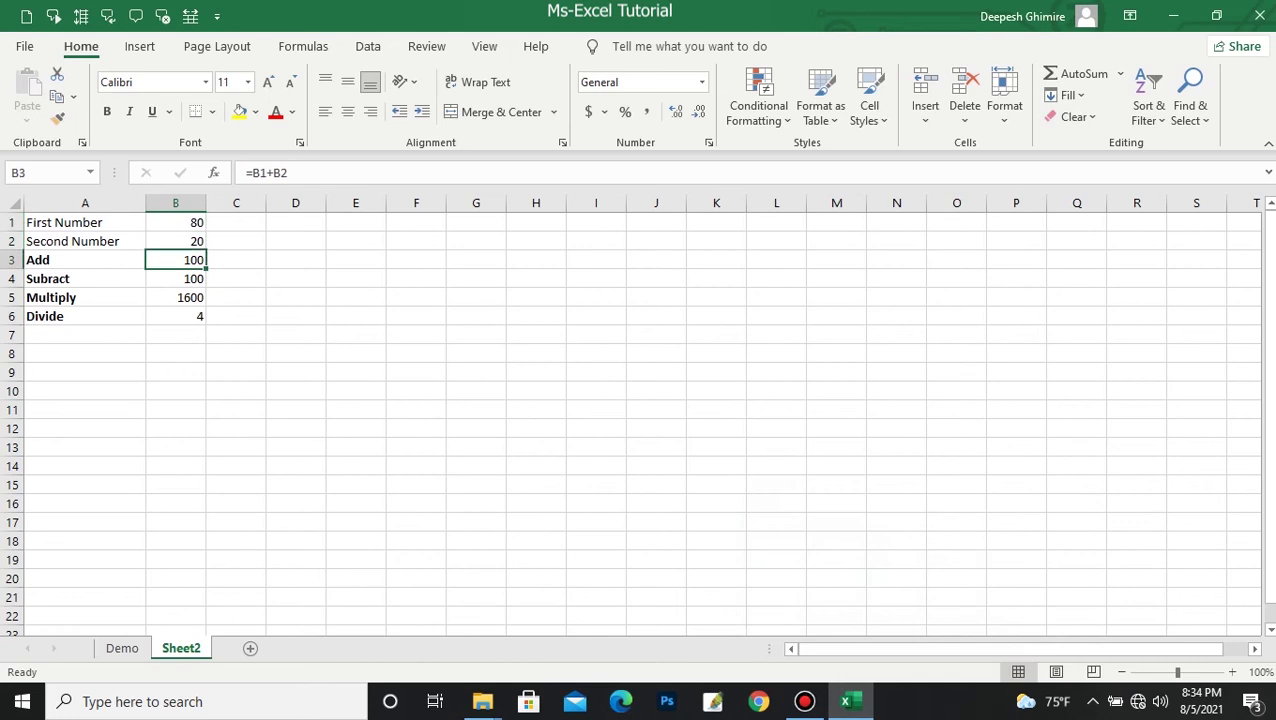
click(175, 241)
click(175, 260)
click(175, 222)
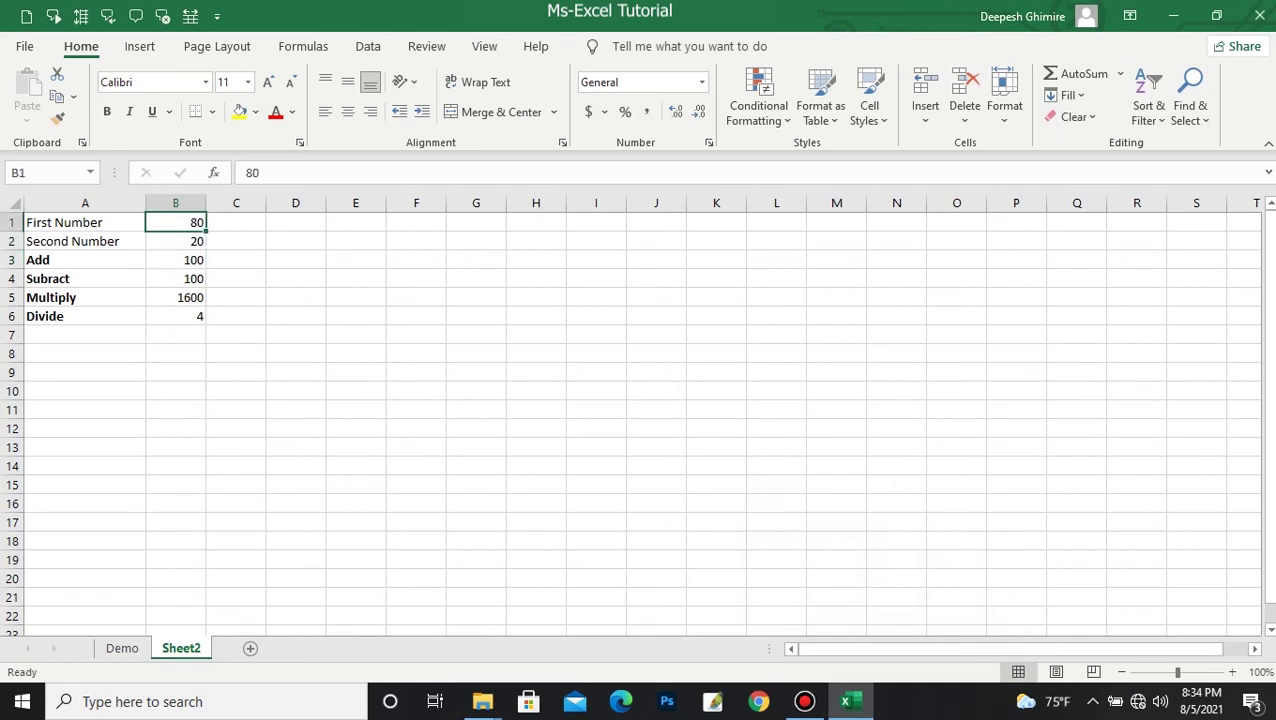
click(175, 316)
Change the first number in B1 from 80 to 100.
double_click(190, 222)
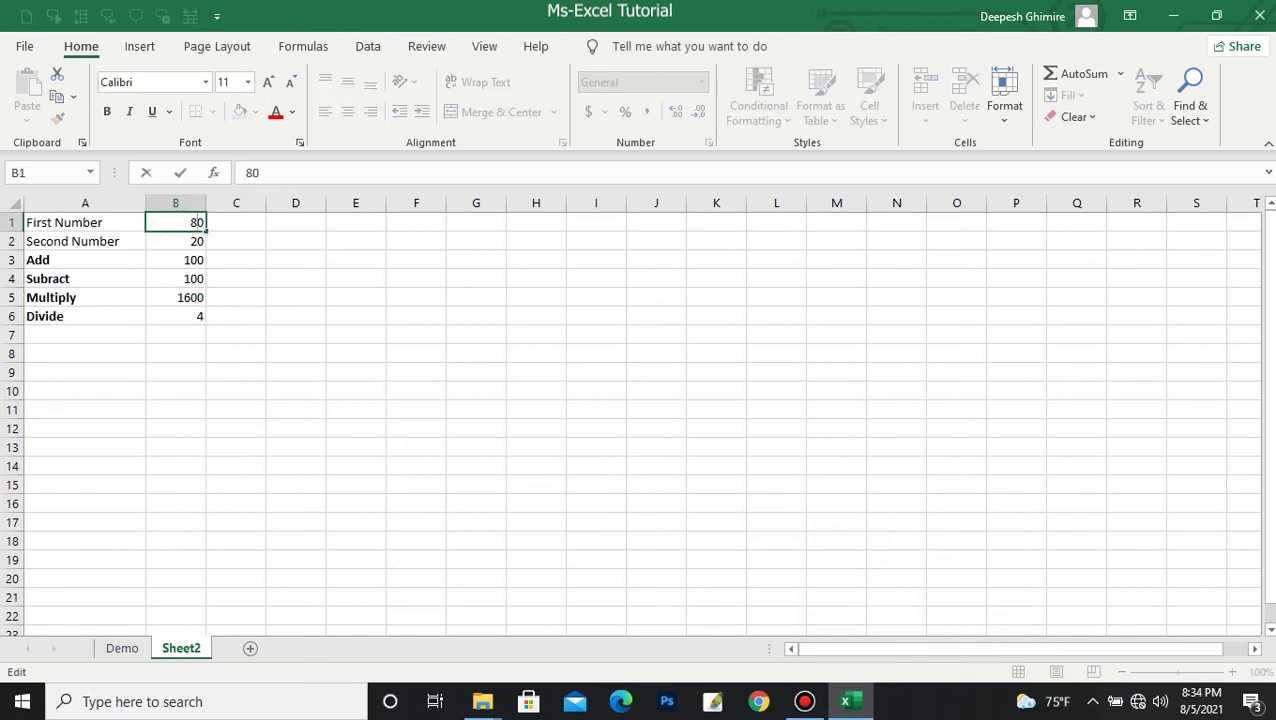
double_click(195, 222)
text(100)
key(Return)
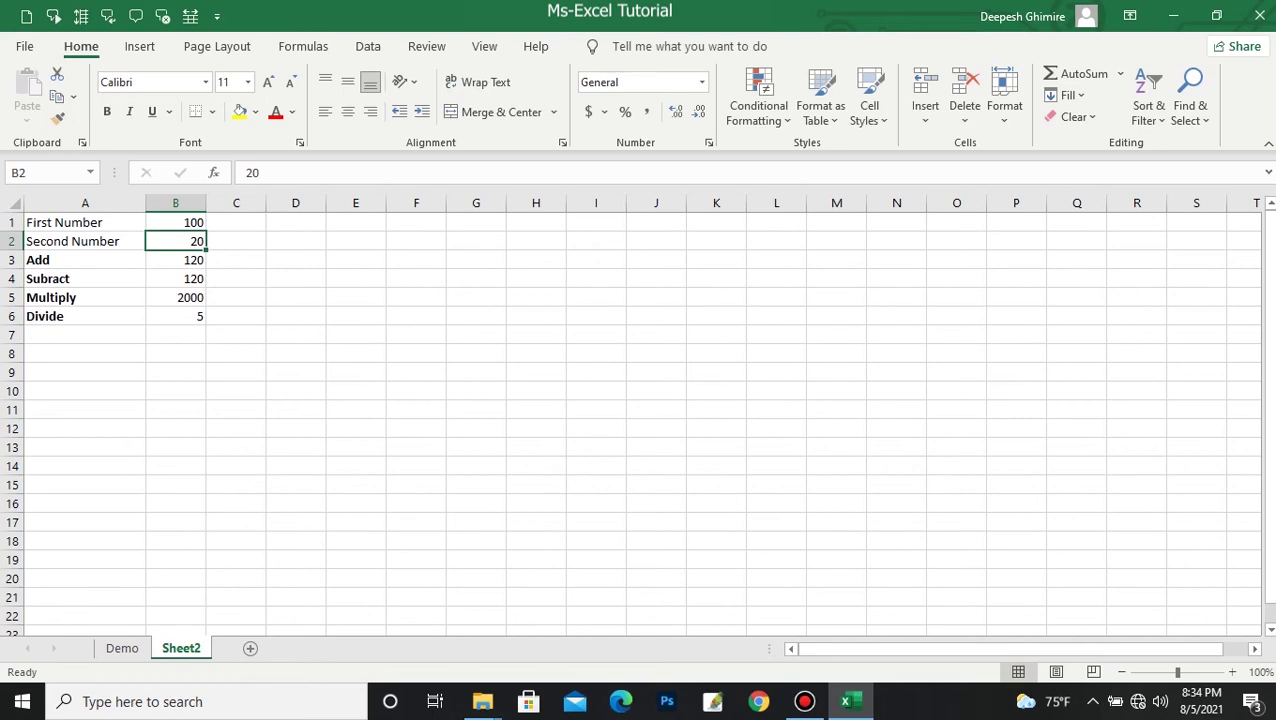
Correct the Subtract formula in B4 to =B1-B2 by replacing the plus sign.
click(175, 259)
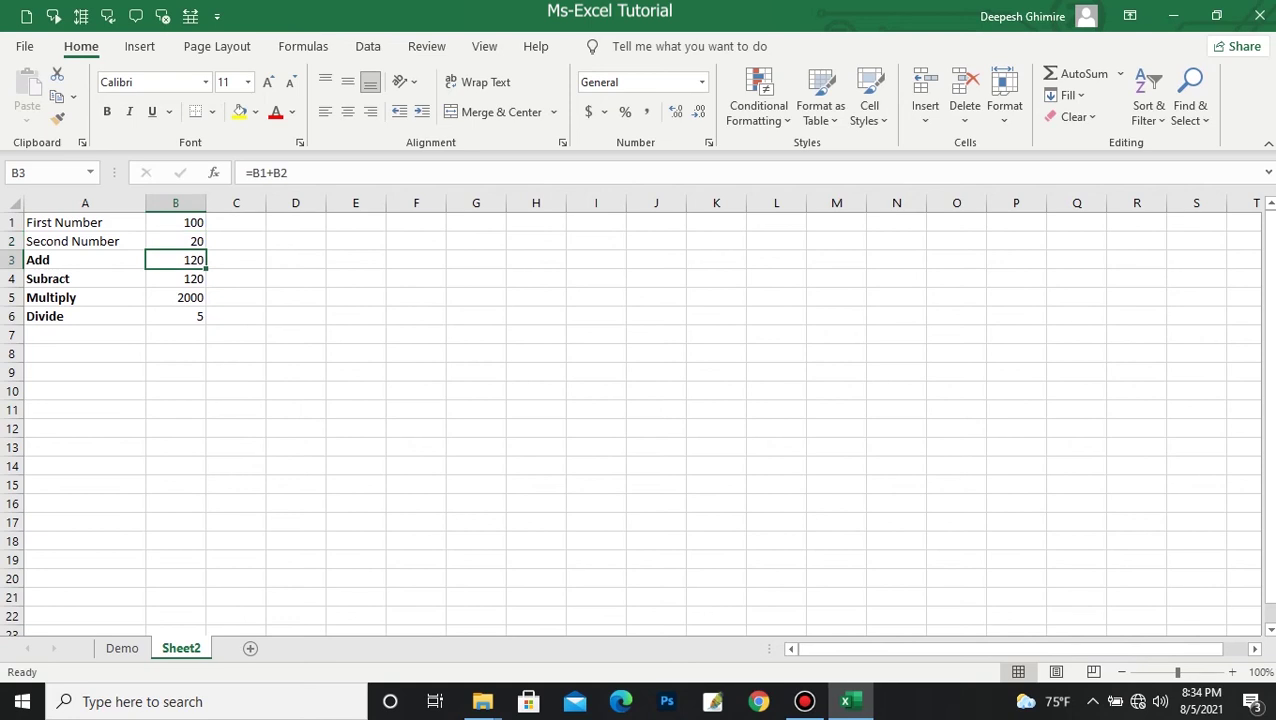
key(Down)
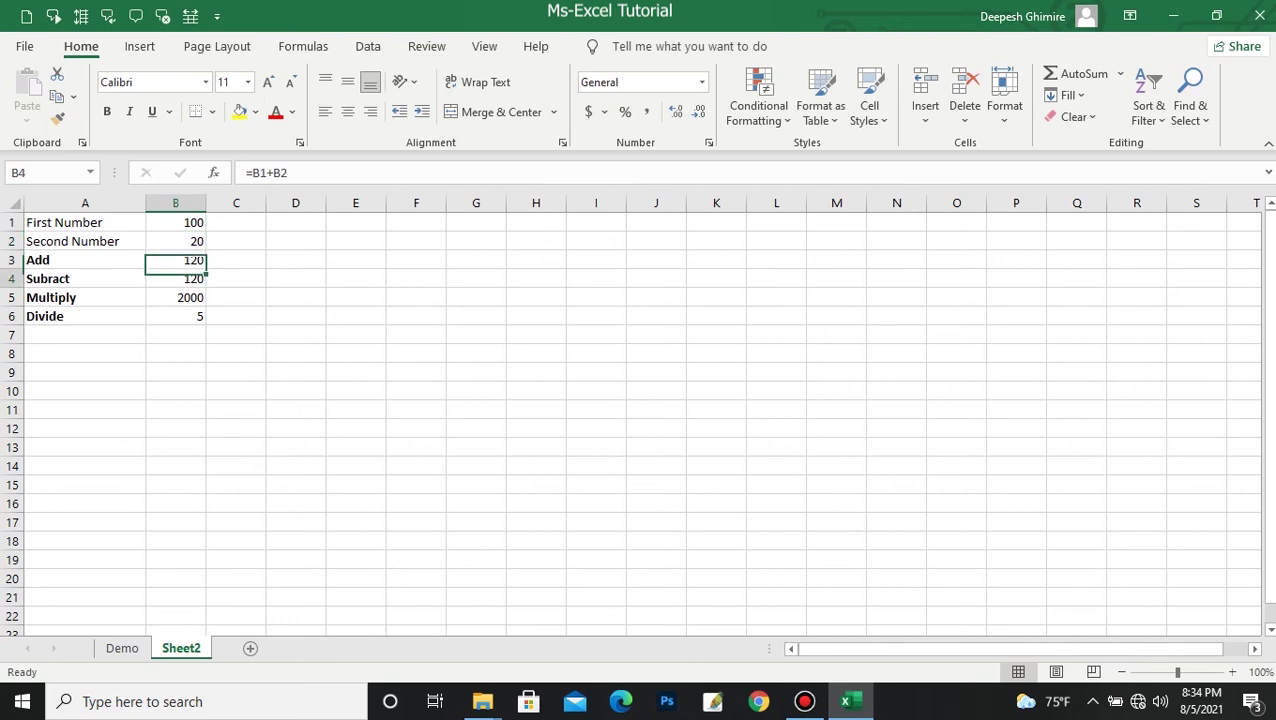
key(F2)
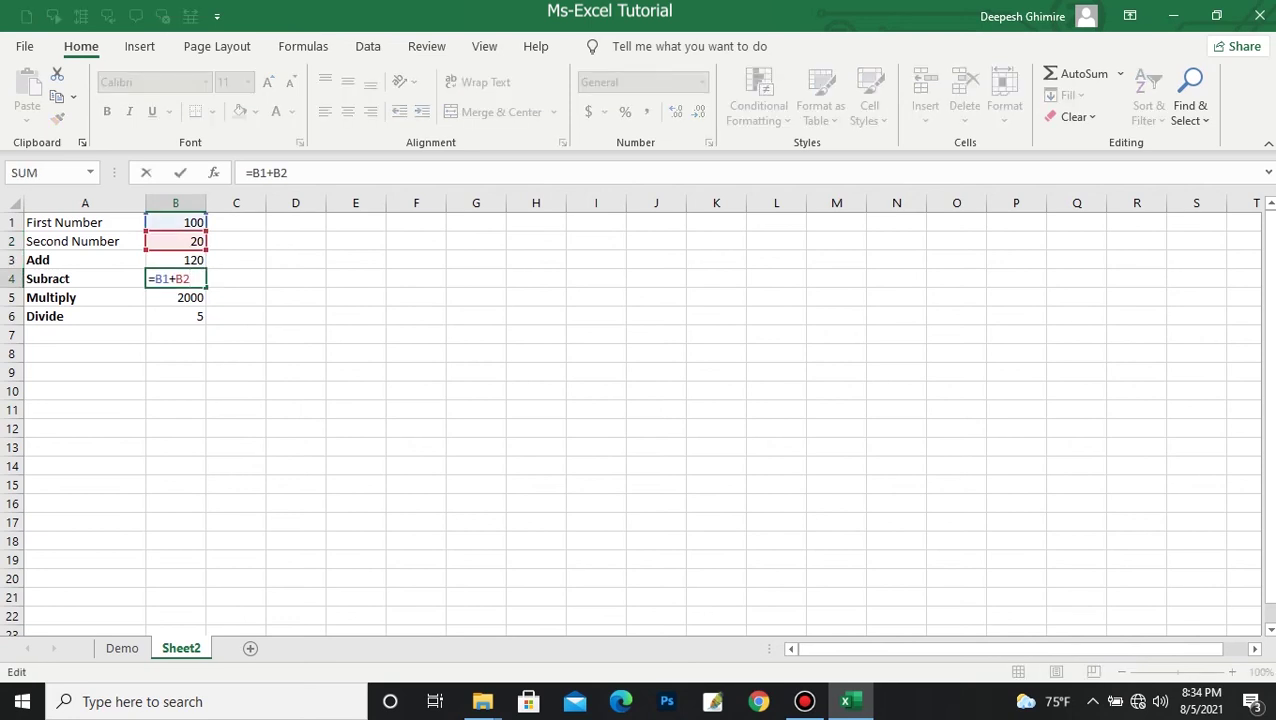
key(Left)
key(Left)
key(Left)
key(Delete)
text(-)
key(Return)
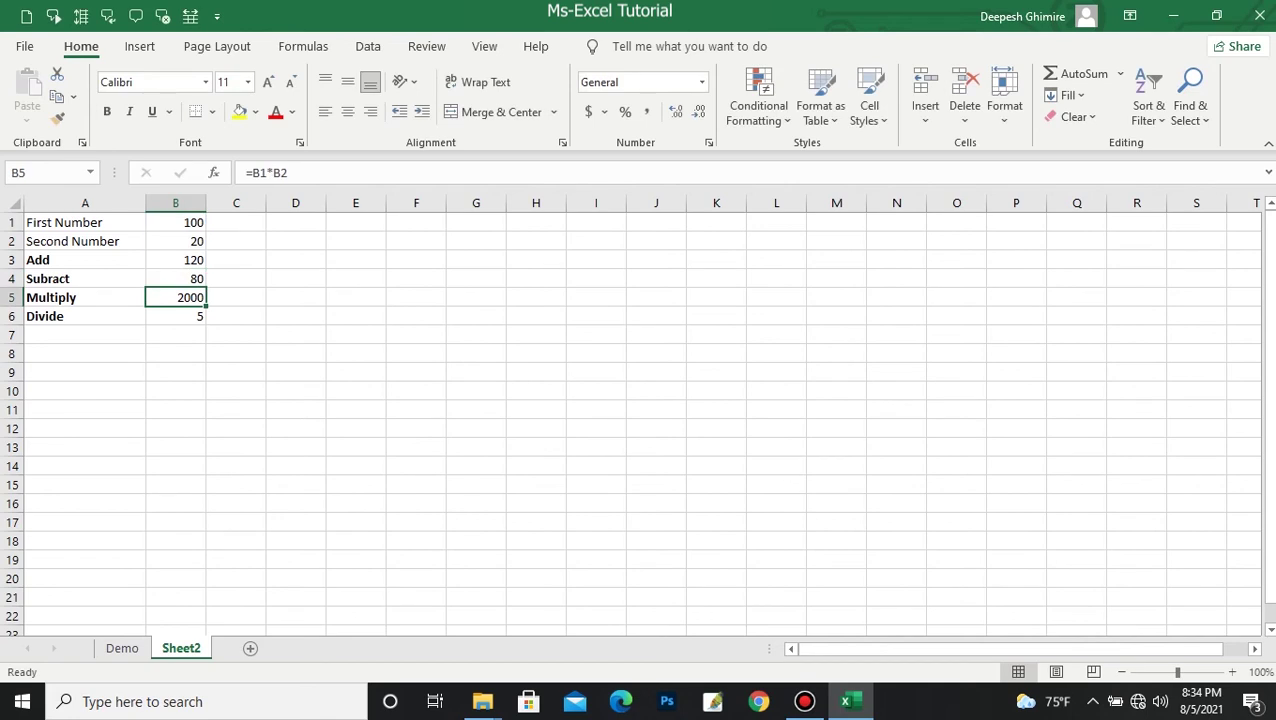
Change the second number in B2 from 20 to 50.
key(Up)
key(Up)
key(Up)
key(F2)
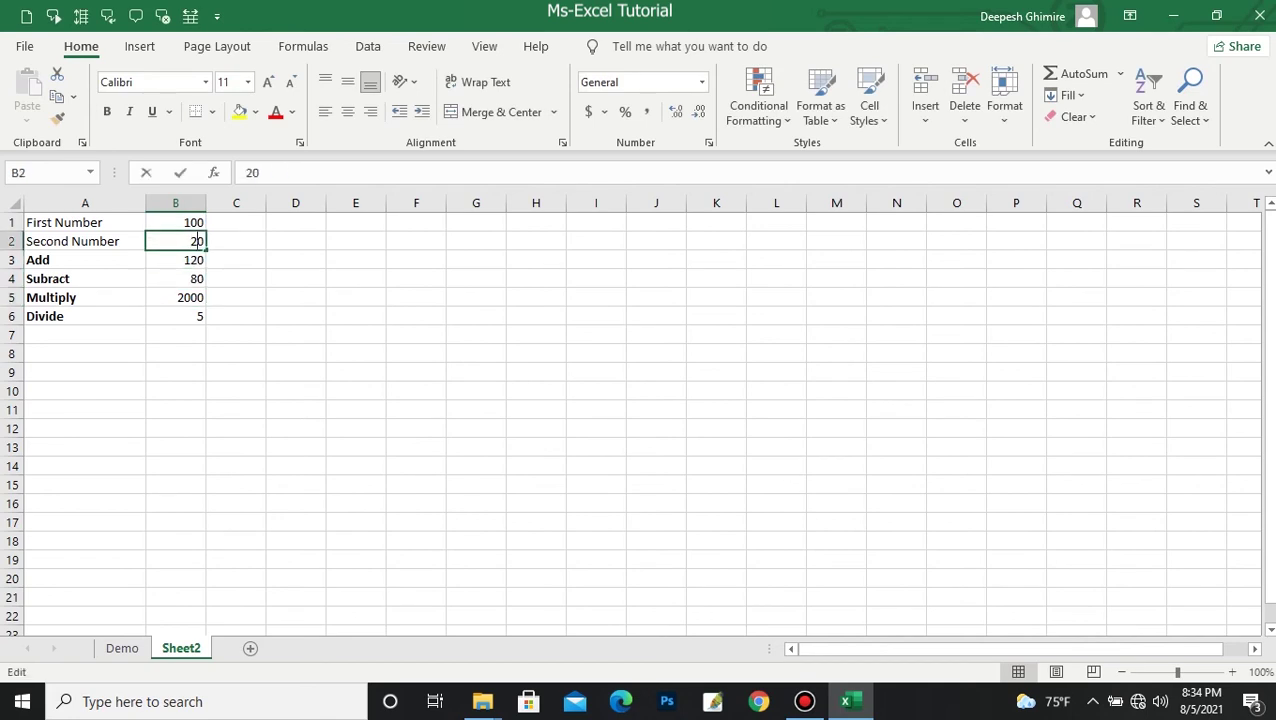
double_click(196, 241)
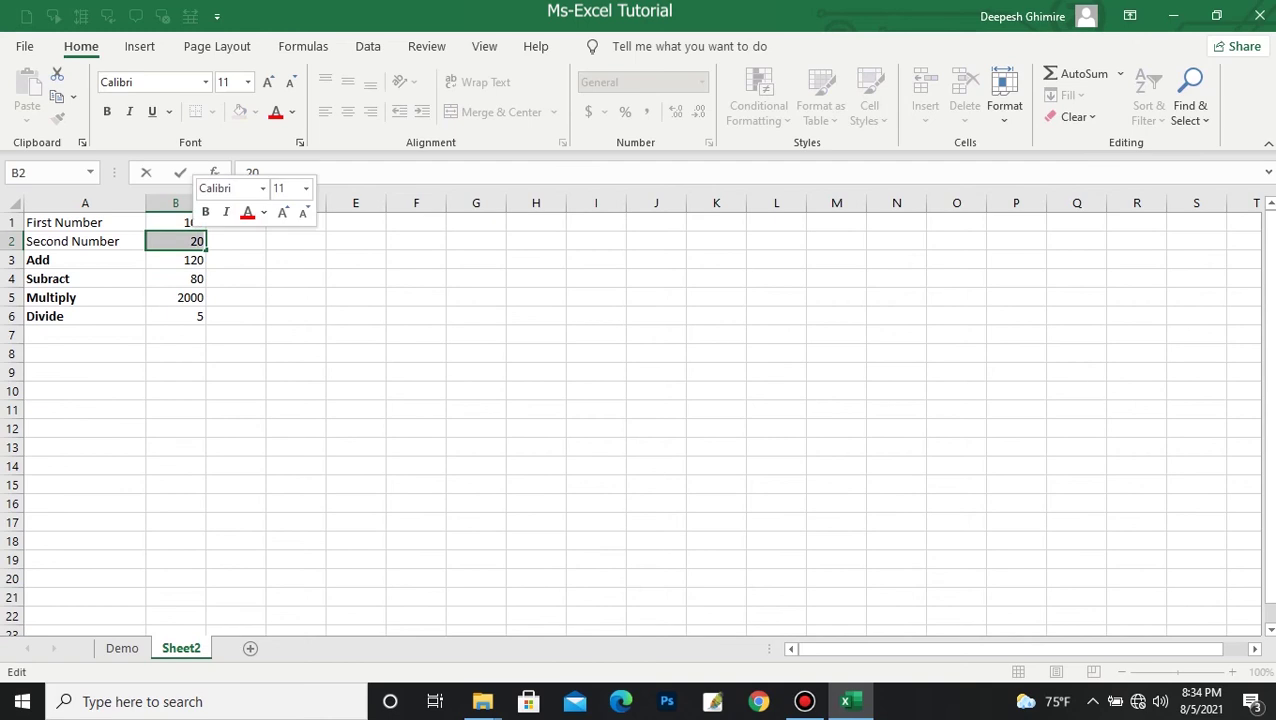
text(50)
key(Return)
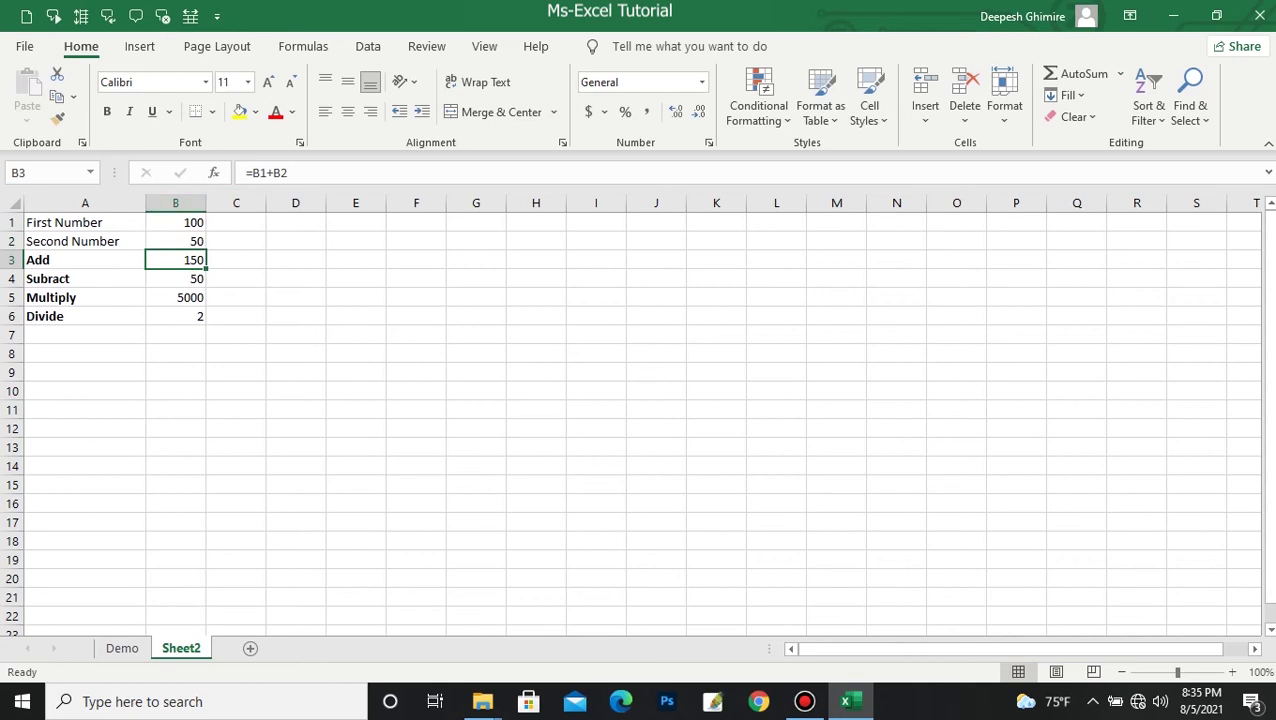
Select B1:B6 and apply the Number format with two decimals, e.g. 100.00 and 5000.00.
key(Up)
key(Up)
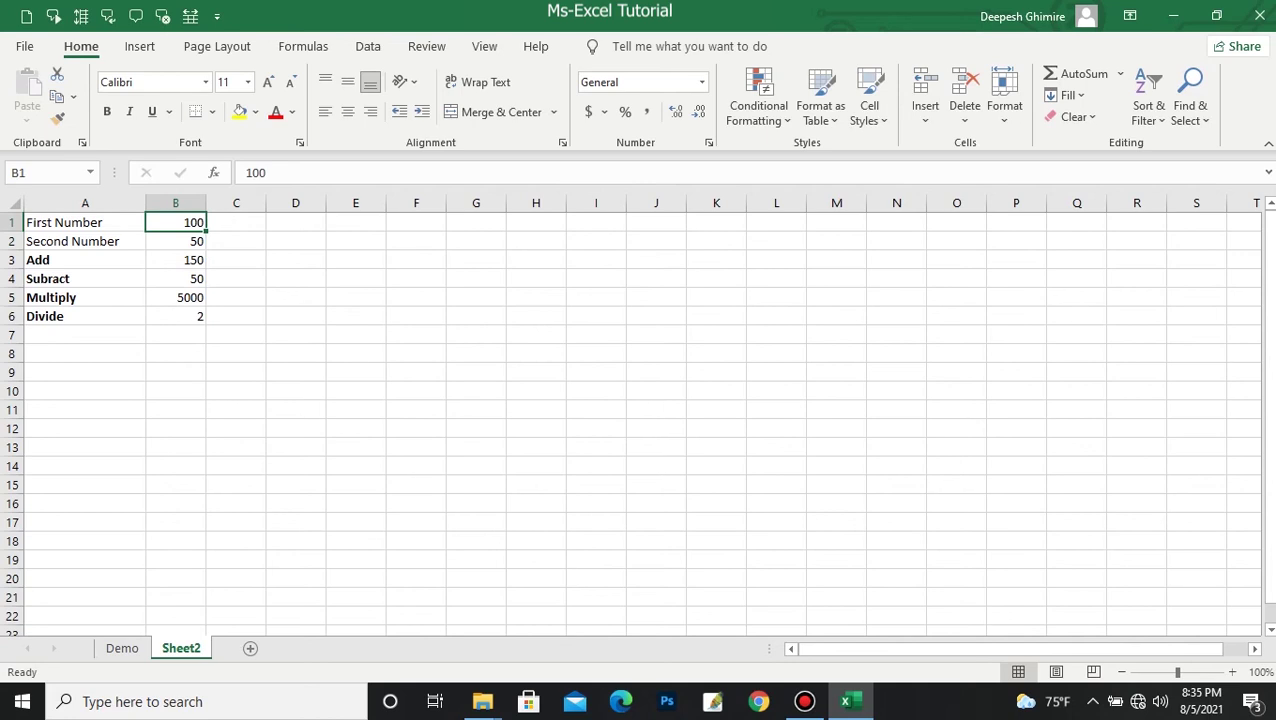
key(shift+Down)
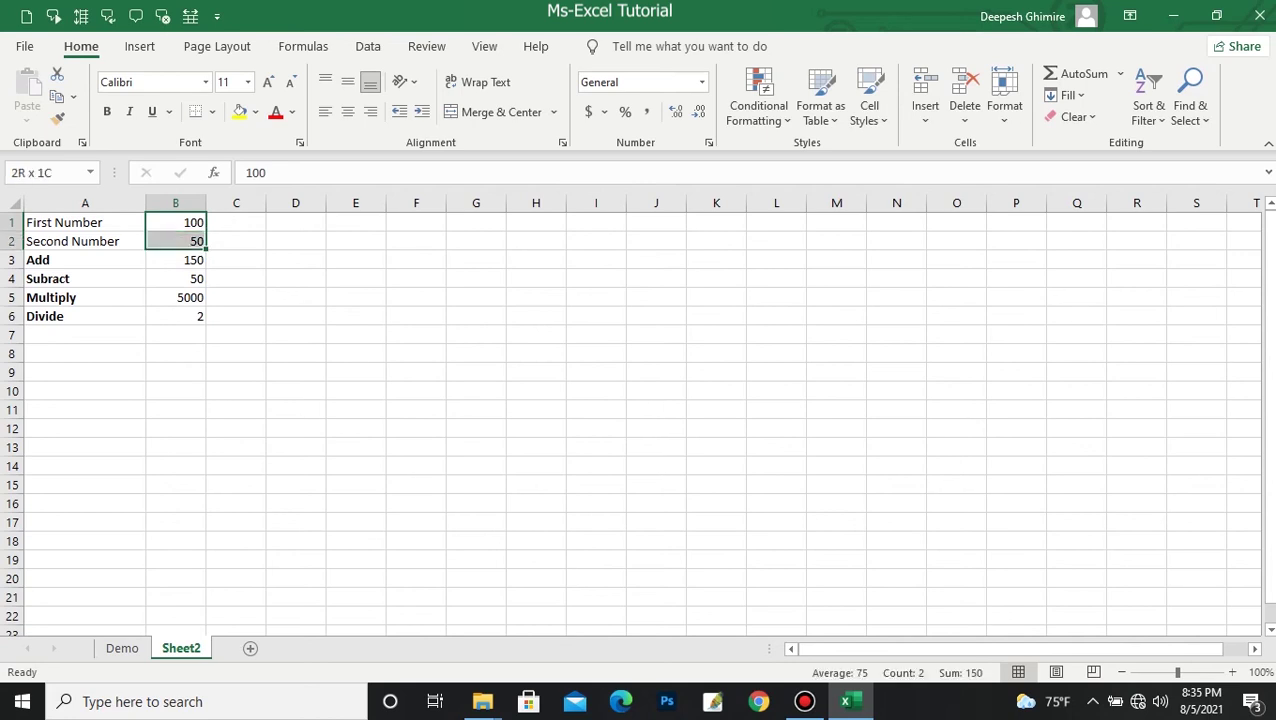
key(shift+Down)
key(shift+Down)
key(shift+Down)
key(shift+Down)
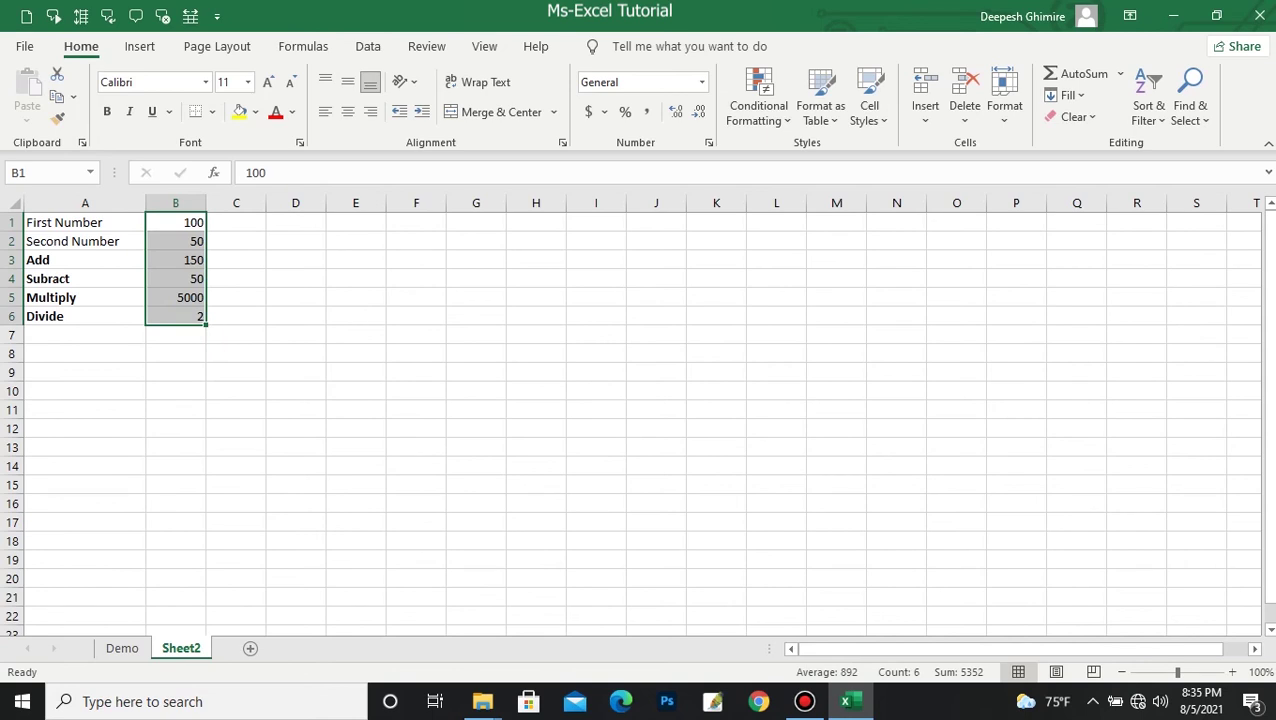
key(shift+F10)
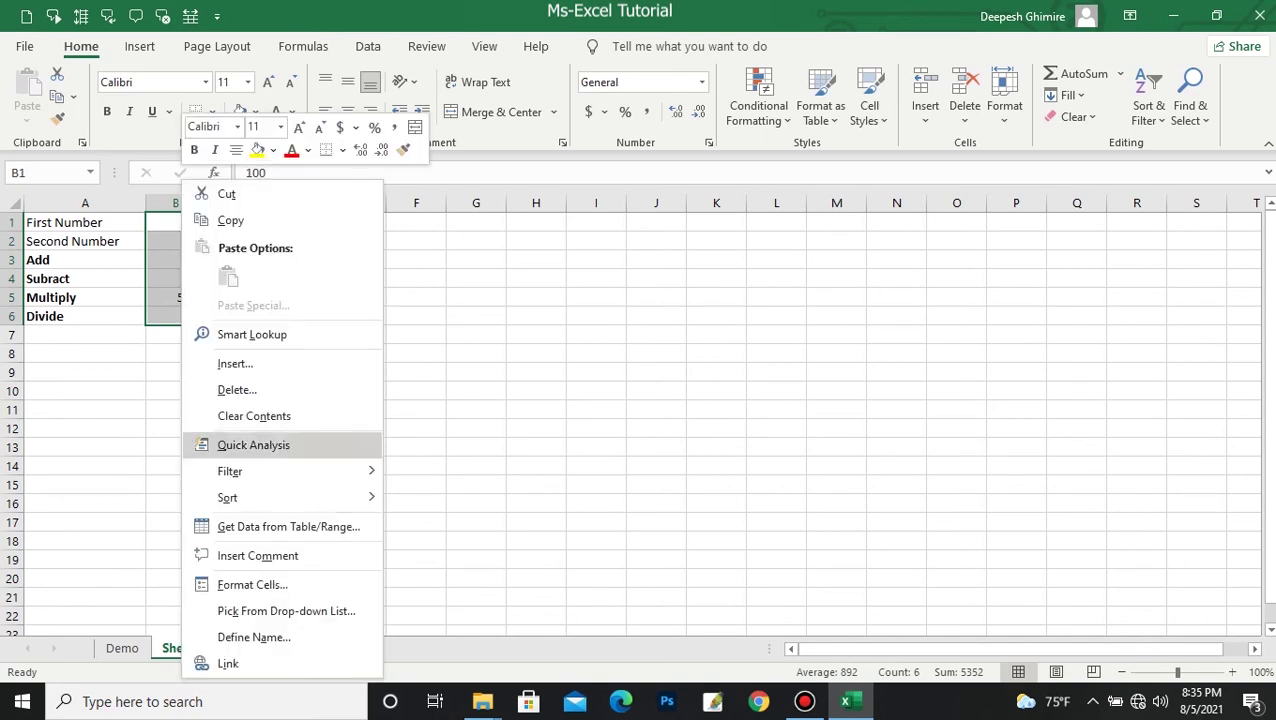
key(Escape)
key(ctrl+1)
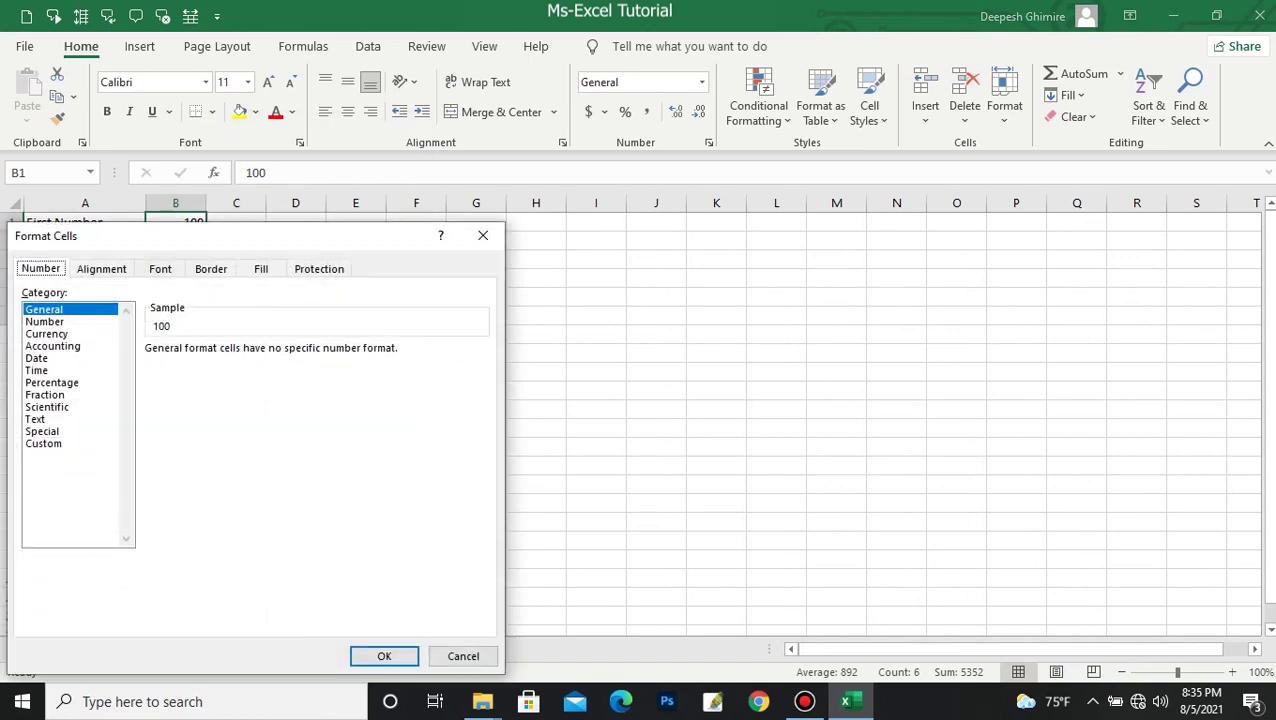
drag(285, 238, 690, 201)
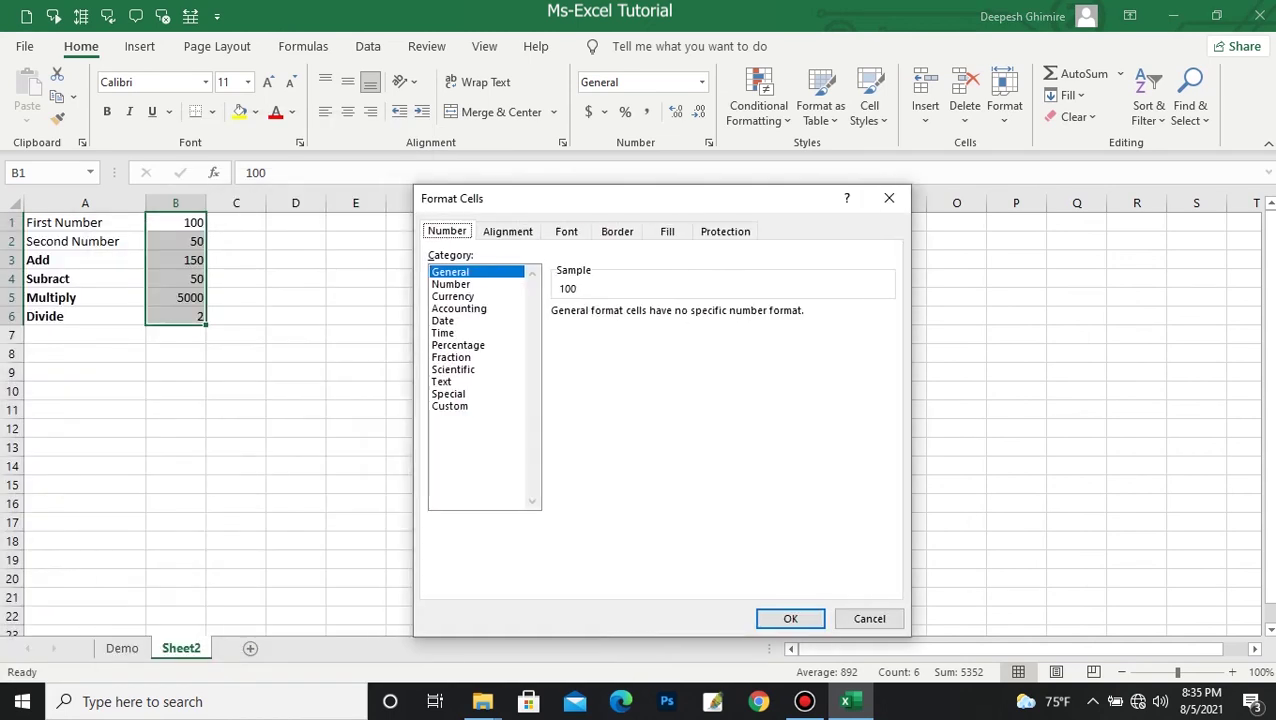
click(450, 284)
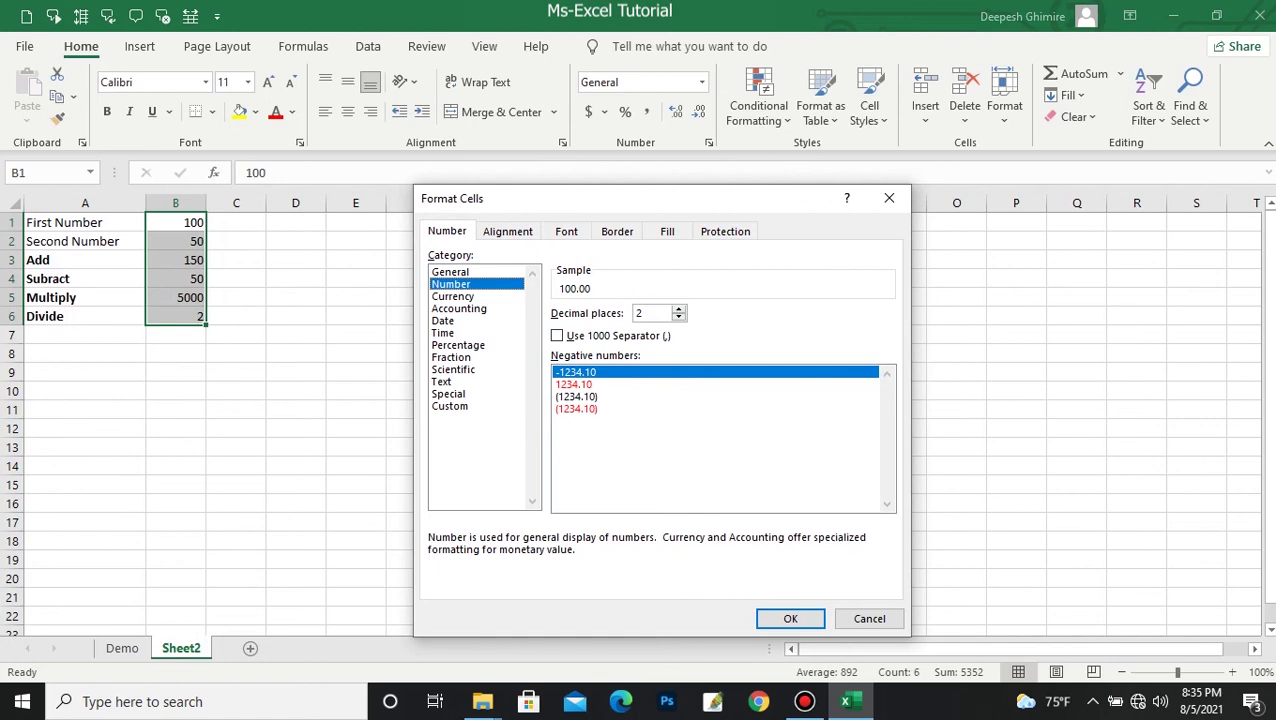
click(790, 618)
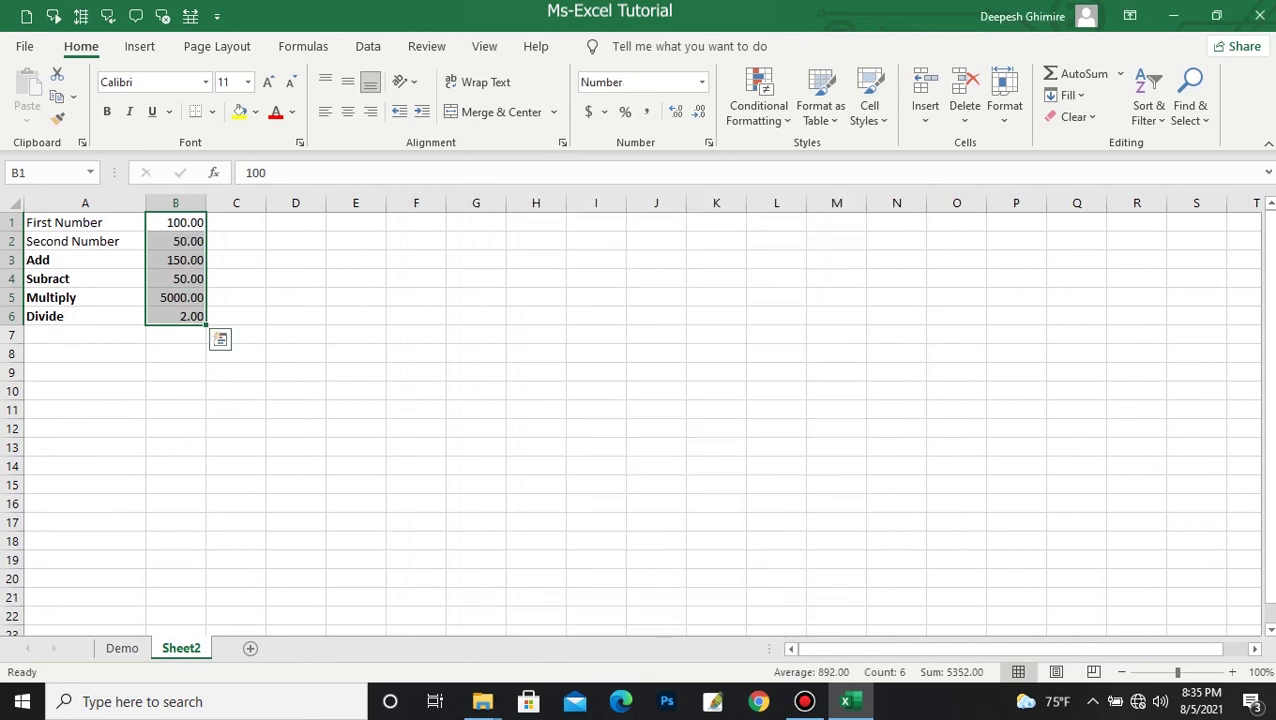
Reduce the Number format on B1:B6 to 1 decimal place.
right_click(185, 280)
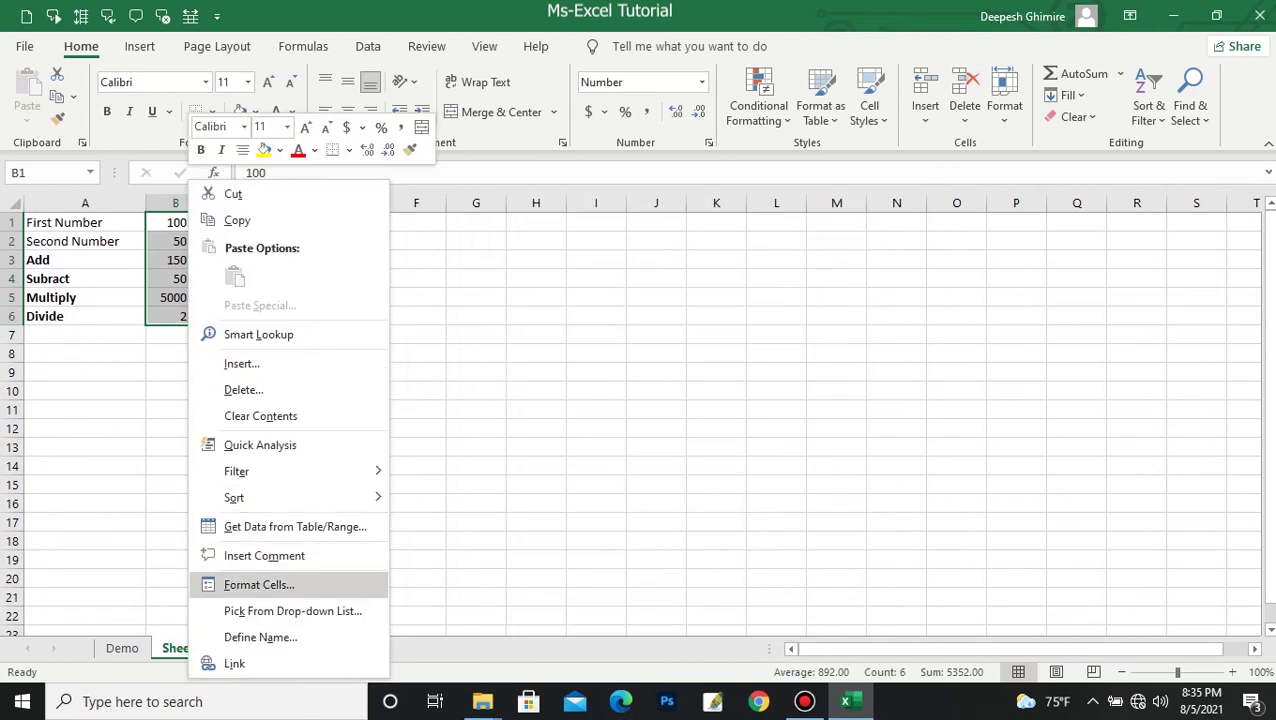
click(259, 584)
double_click(240, 350)
text(1)
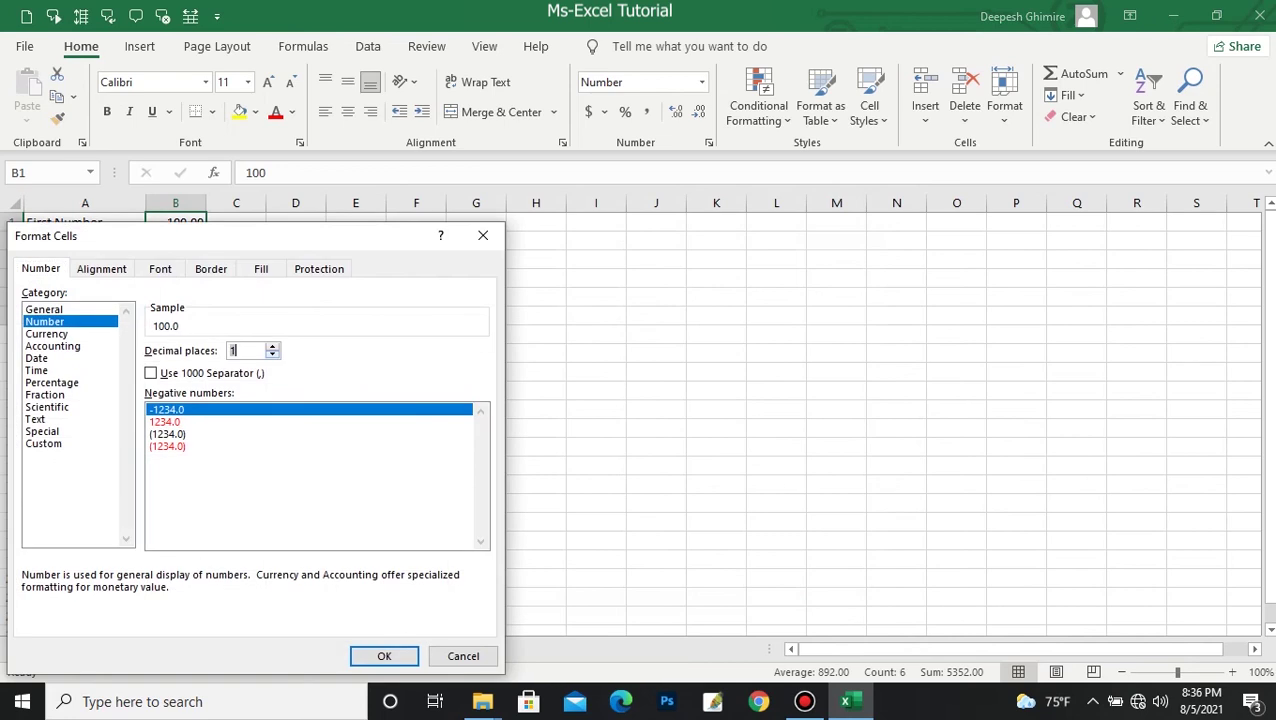
click(384, 655)
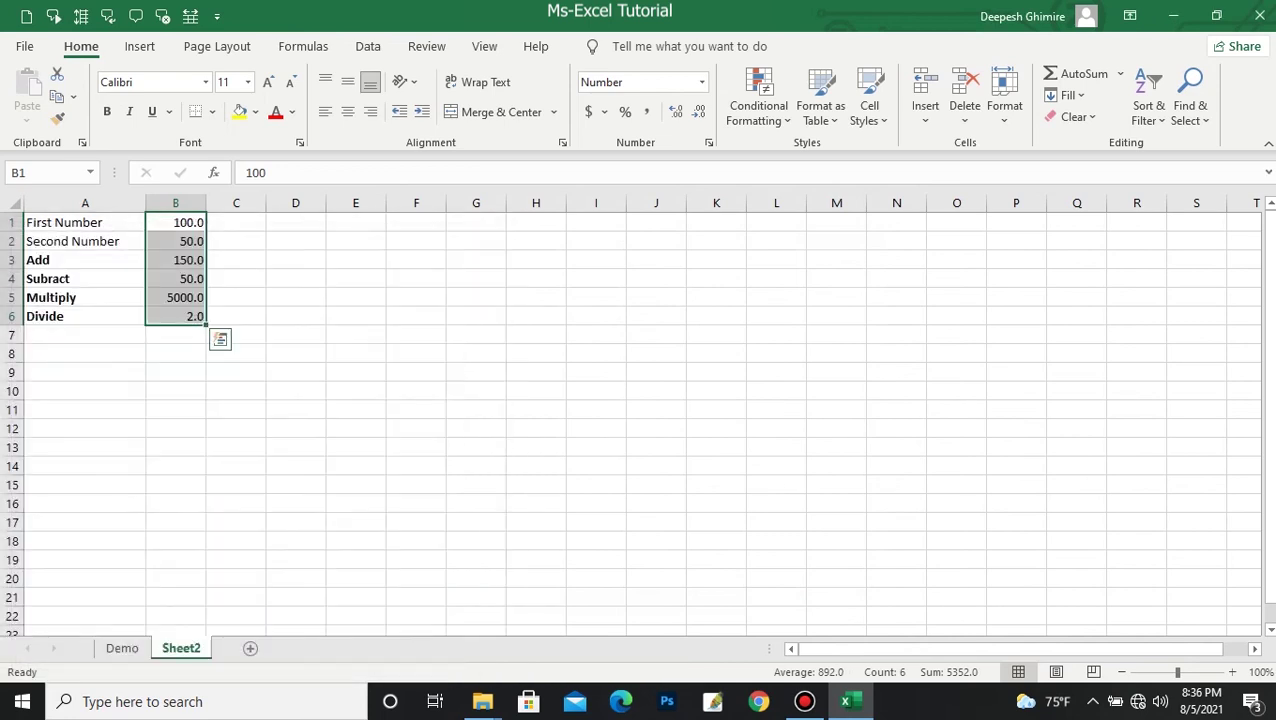
Set B1:B6 to the General format so values show without decimals.
right_click(188, 290)
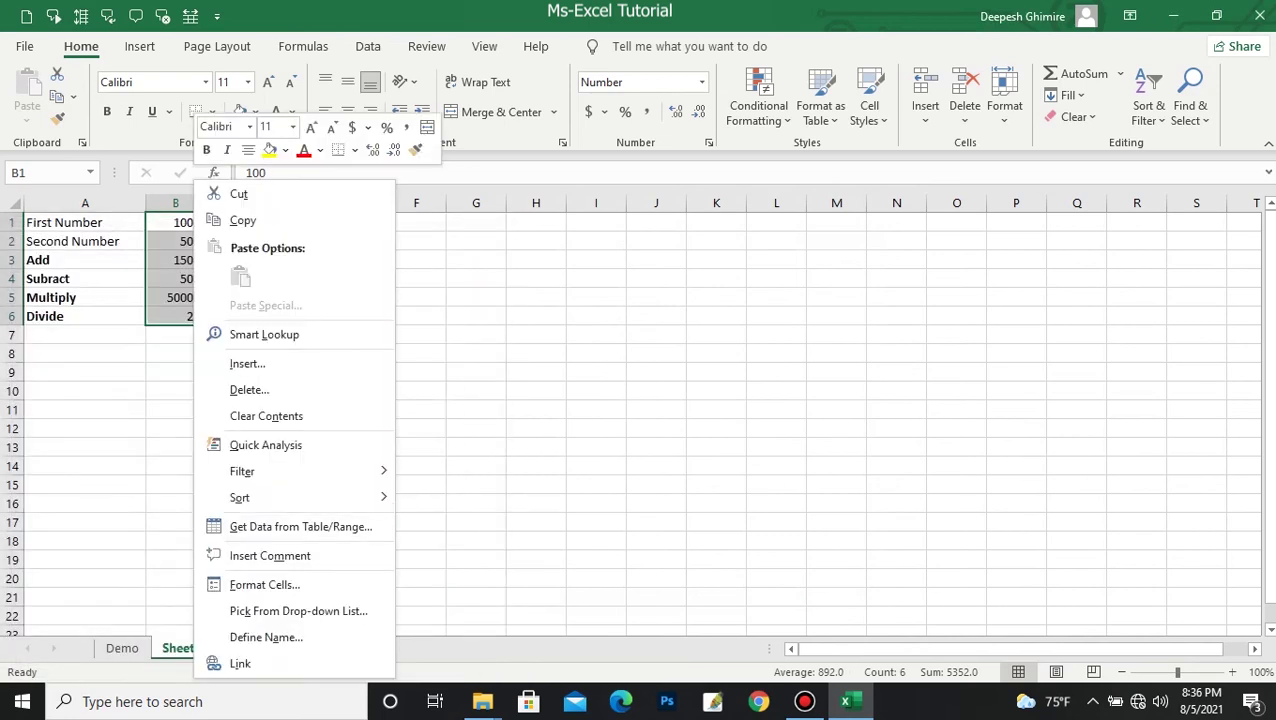
key(Escape)
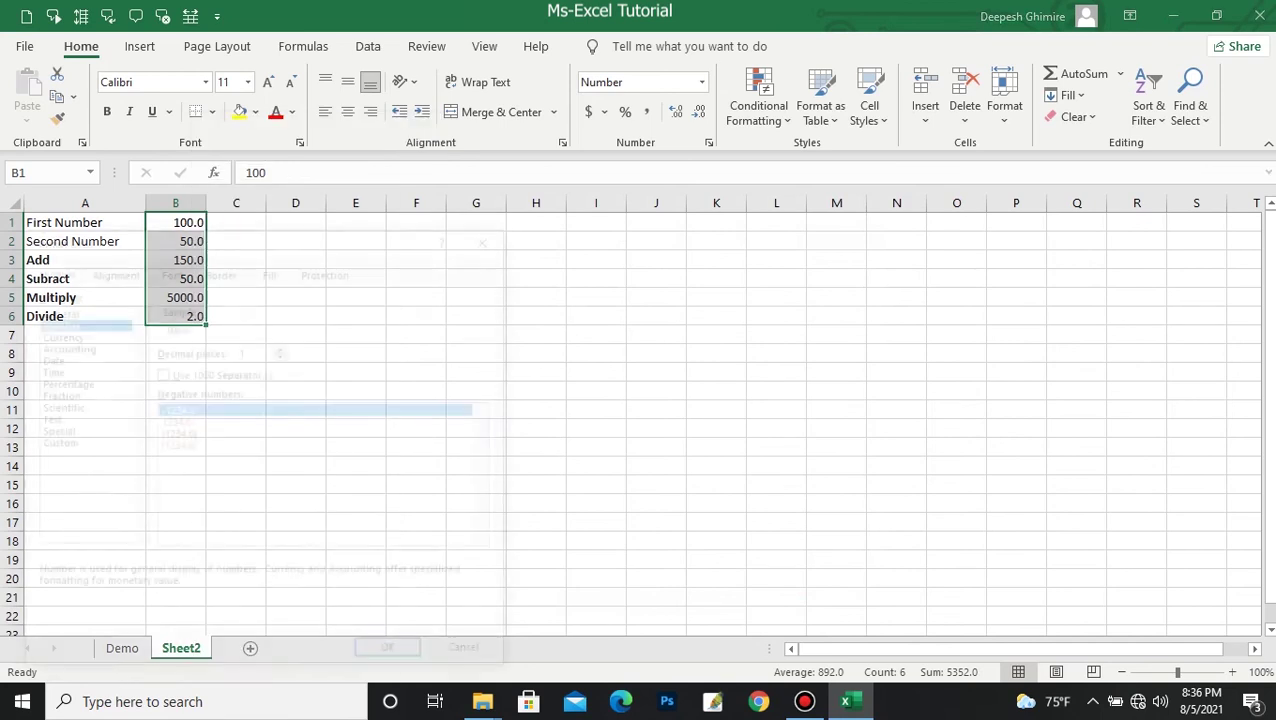
drag(296, 236, 982, 137)
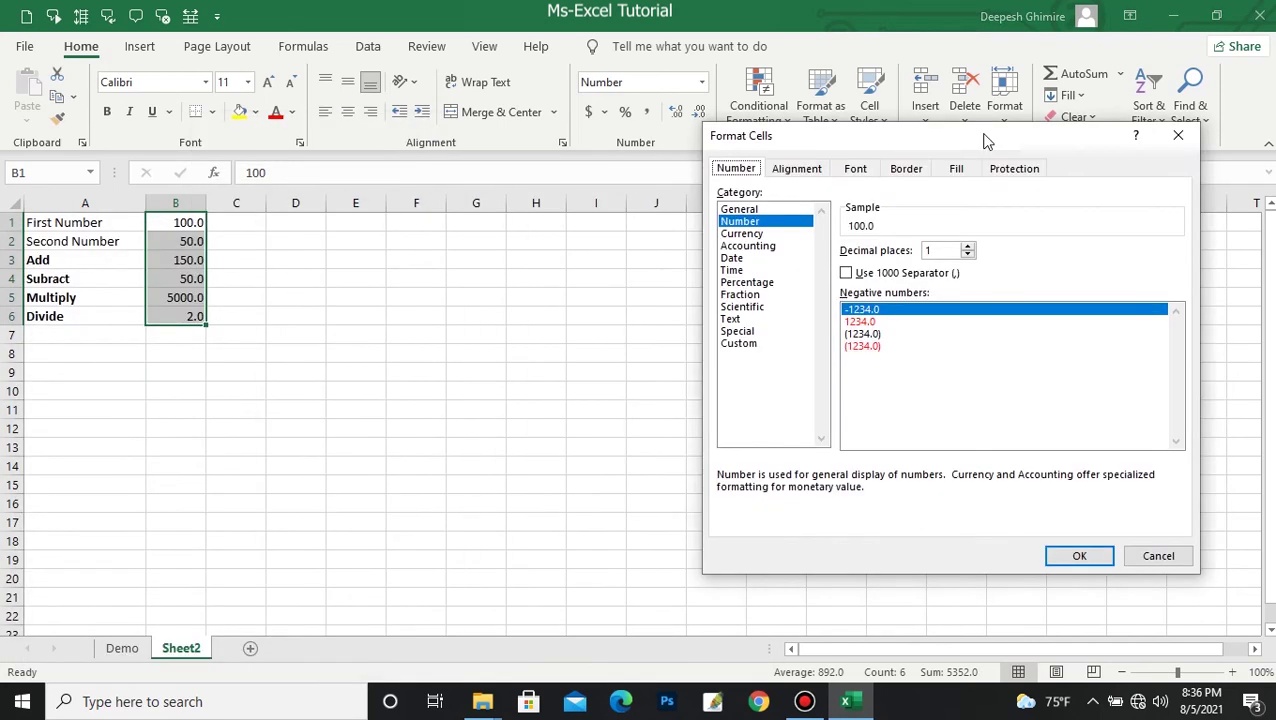
click(738, 208)
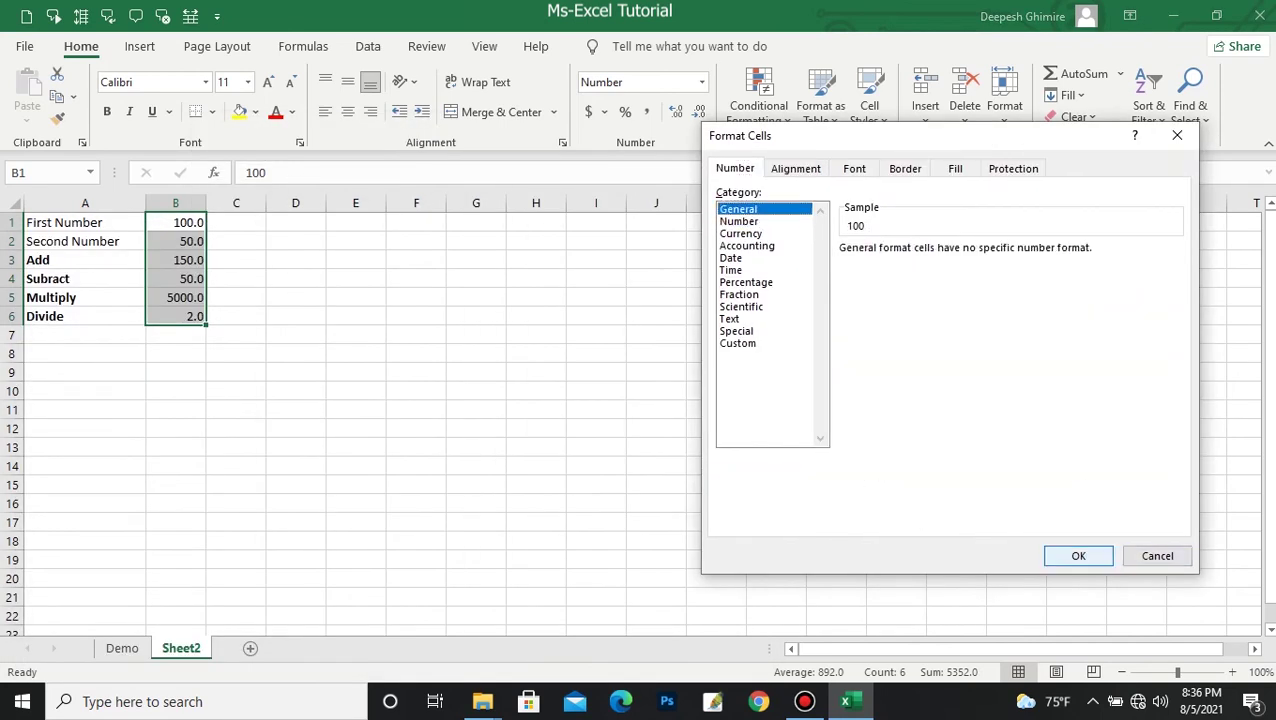
click(1078, 556)
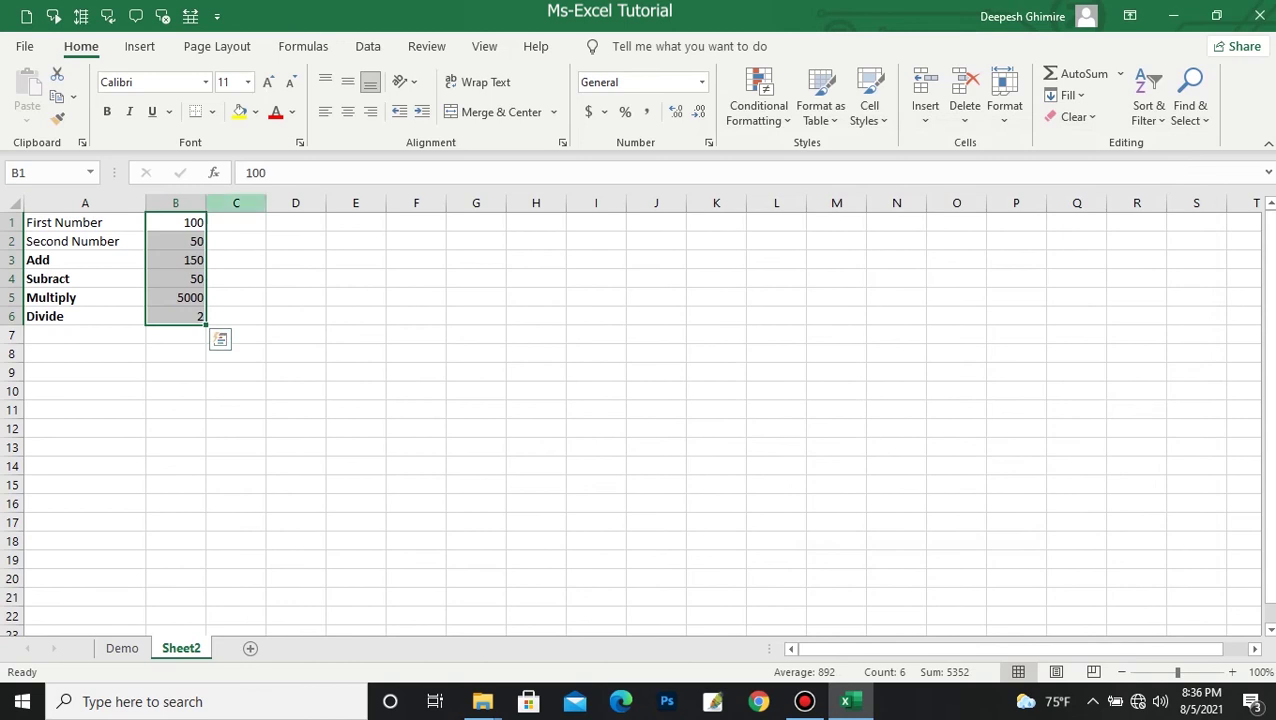
Preview Number, Currency, Date, Text and Custom formats for B1:B6, ending on Currency ($100.00).
right_click(182, 260)
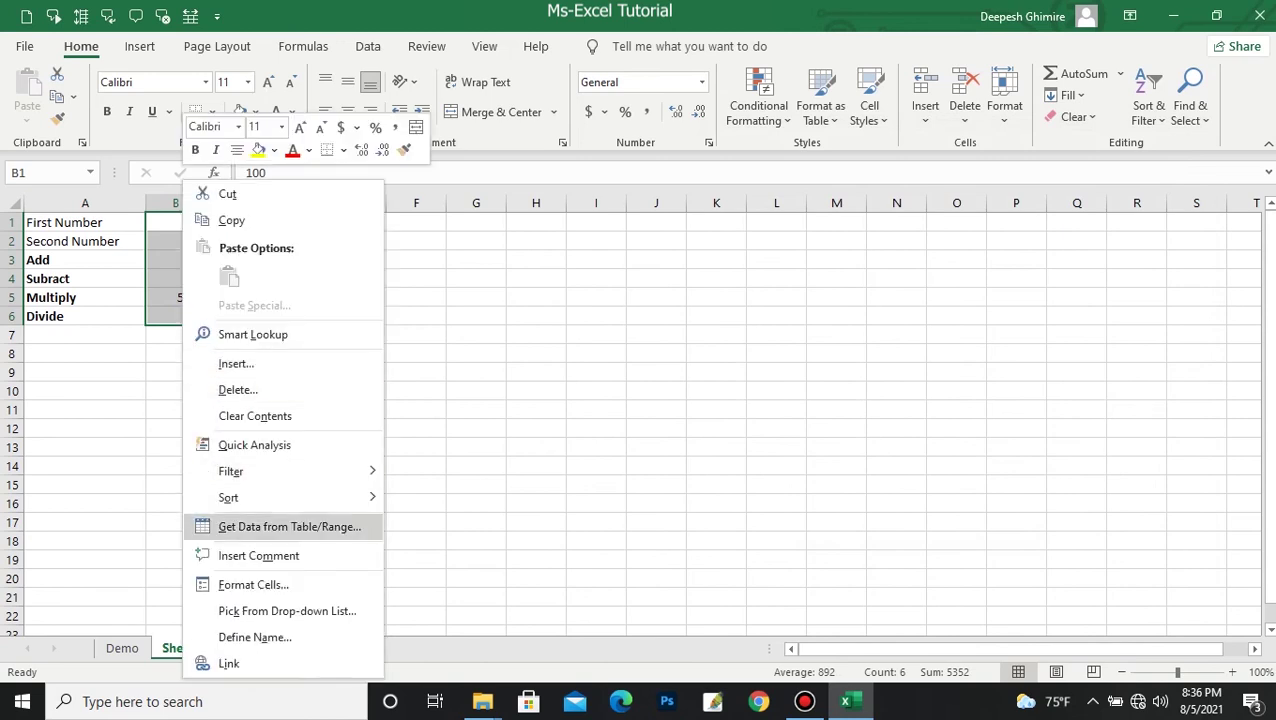
click(253, 585)
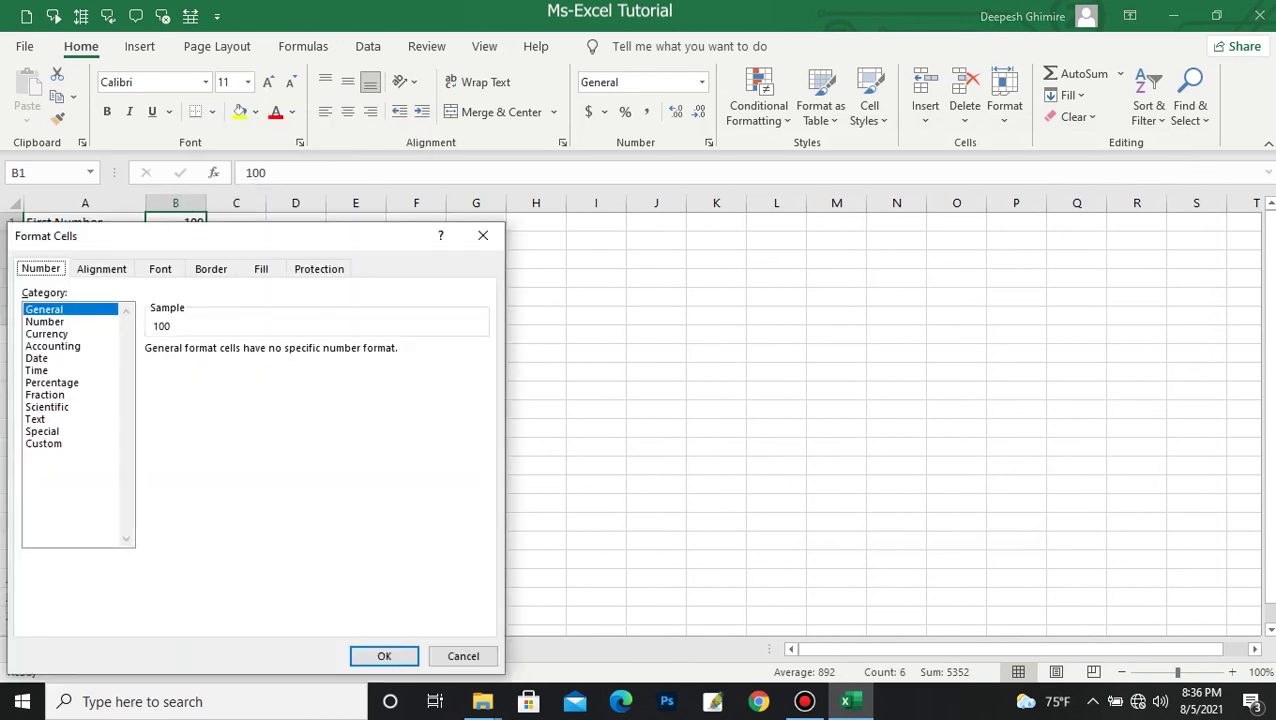
mouse_move(200, 236)
mouse_down()
mouse_move(391, 234)
mouse_move(644, 202)
mouse_up()
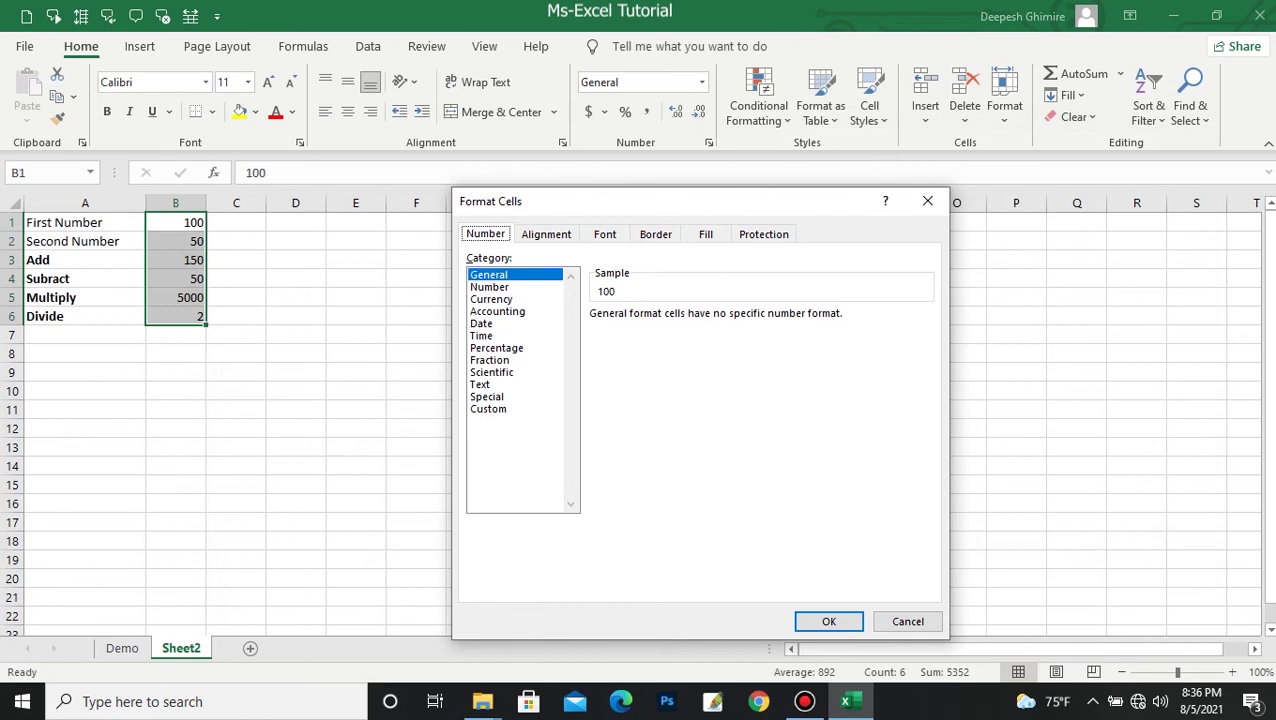
click(489, 287)
click(491, 299)
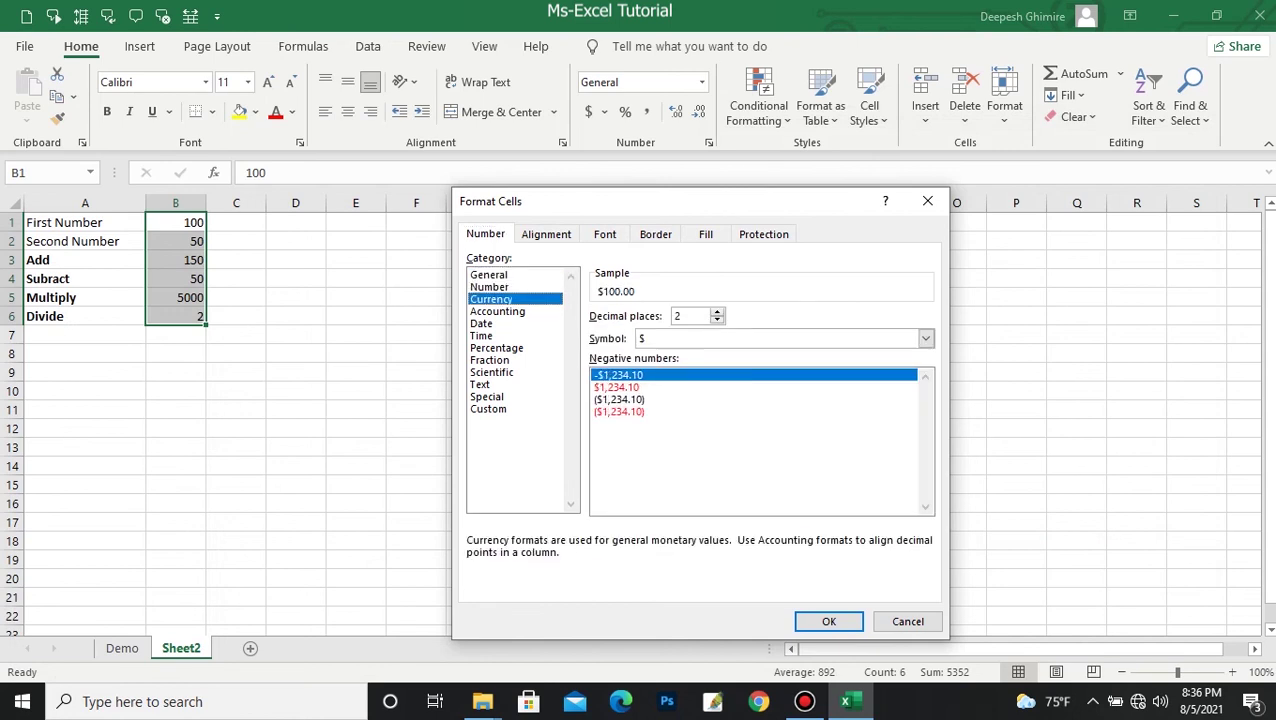
click(481, 323)
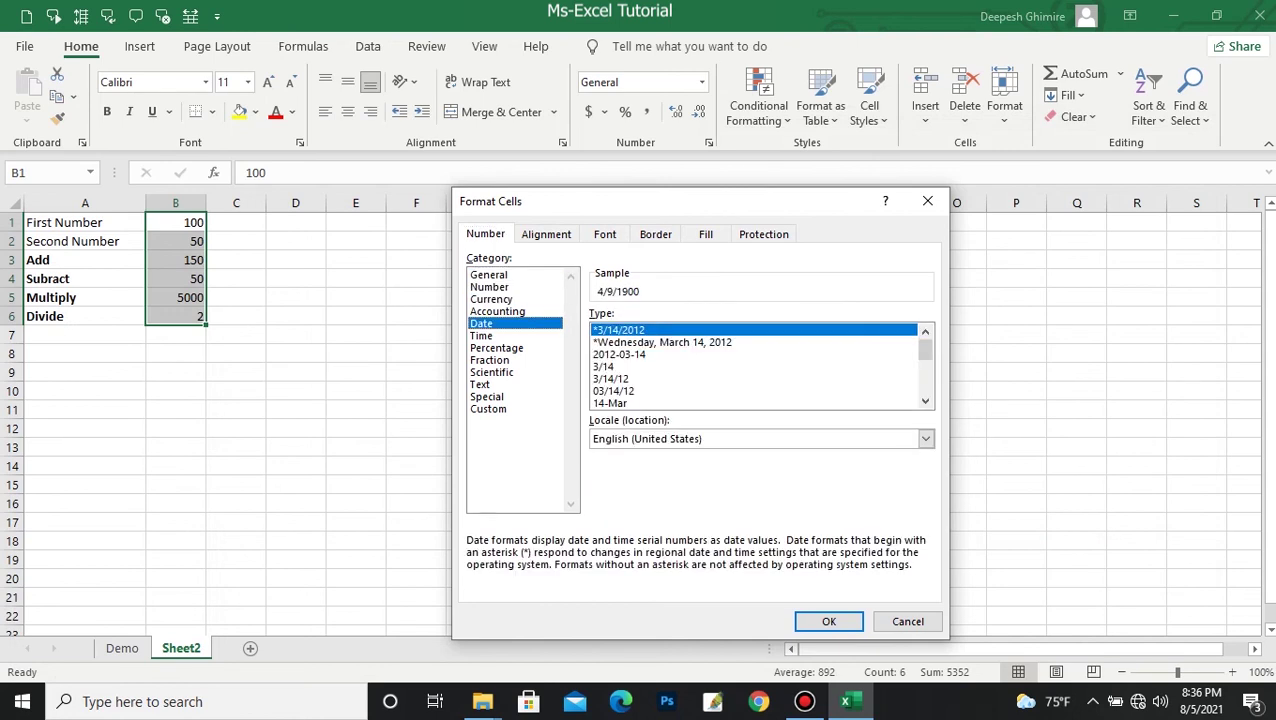
click(480, 384)
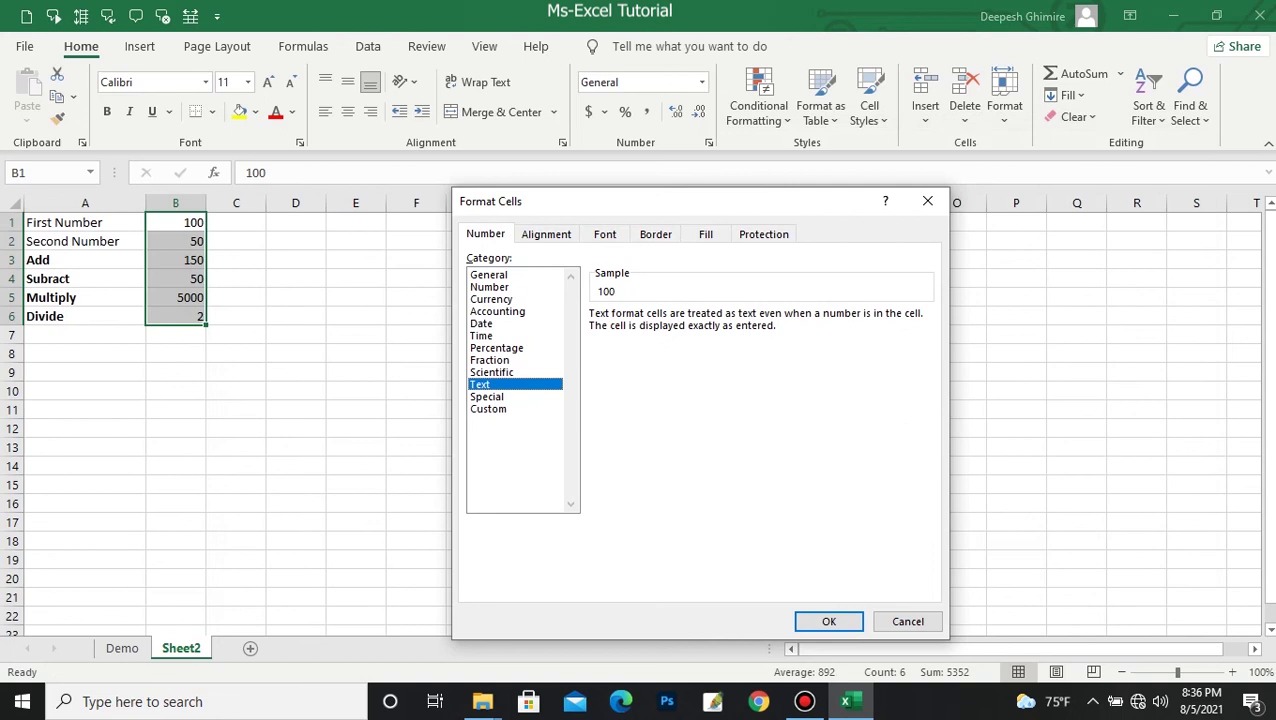
click(488, 408)
click(491, 299)
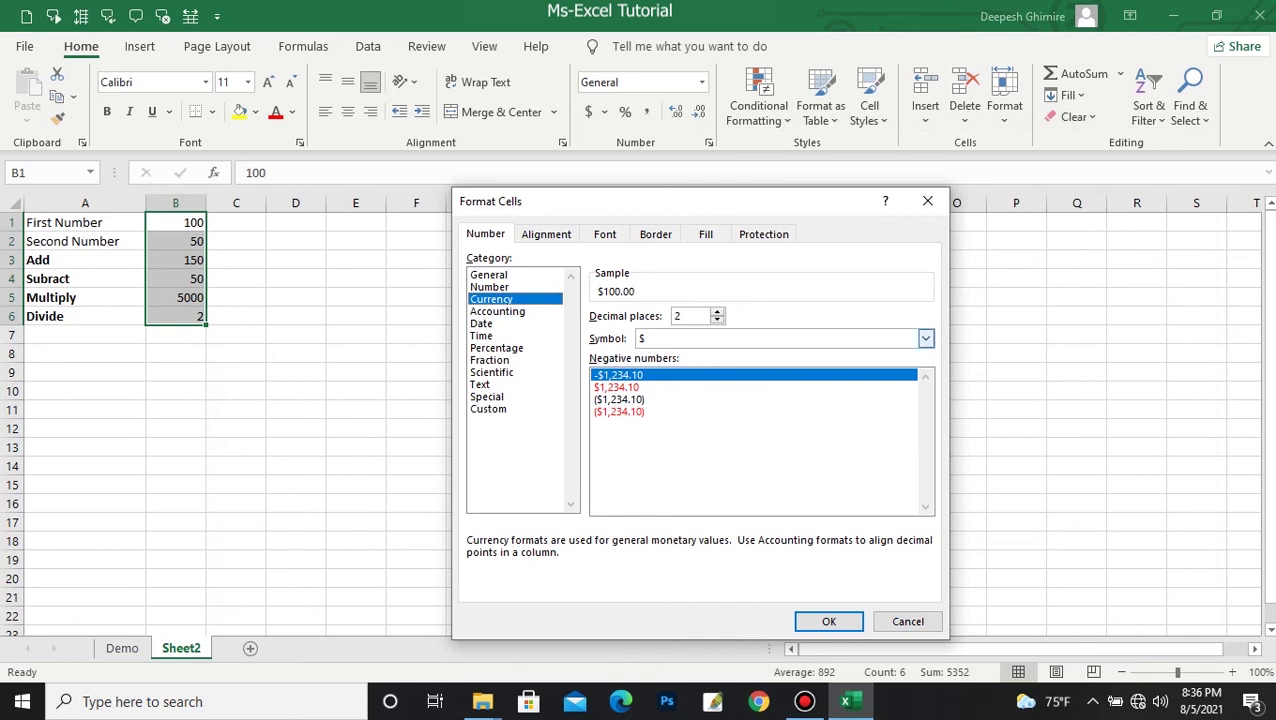
Browse the currency symbol list, then preview Accounting, Time, Percentage and Fraction formats.
click(925, 338)
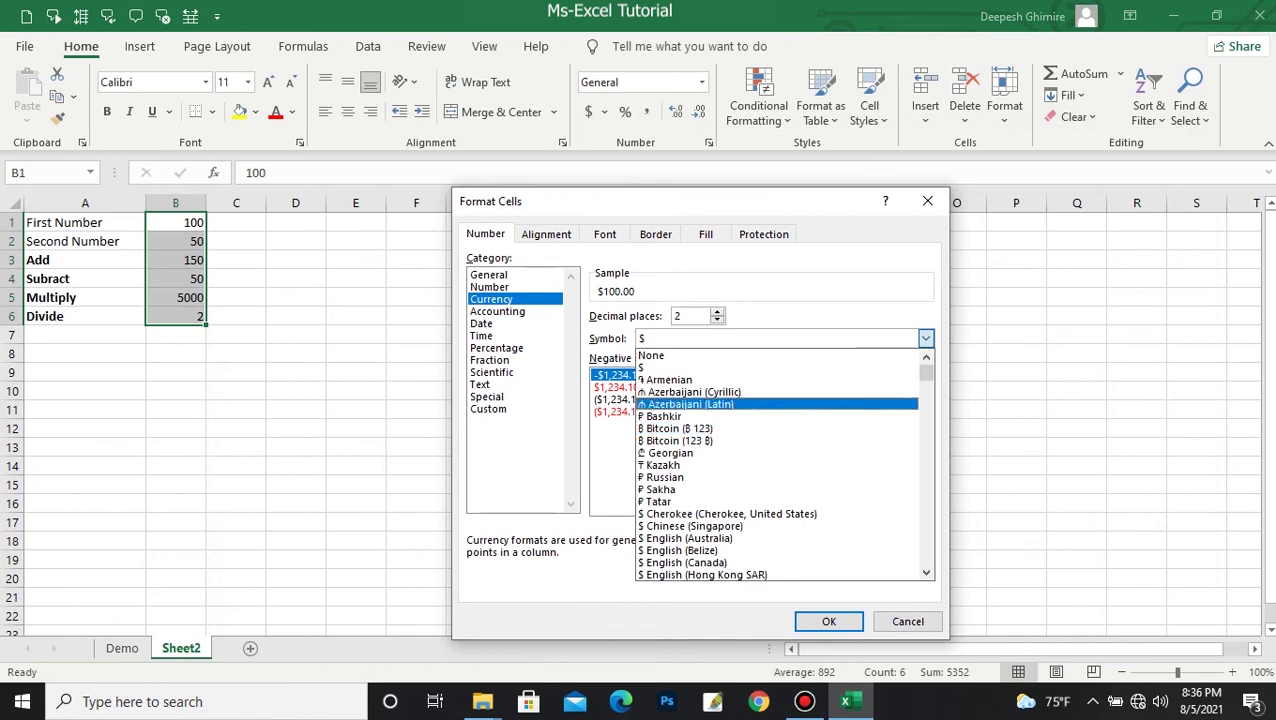
drag(926, 373, 926, 418)
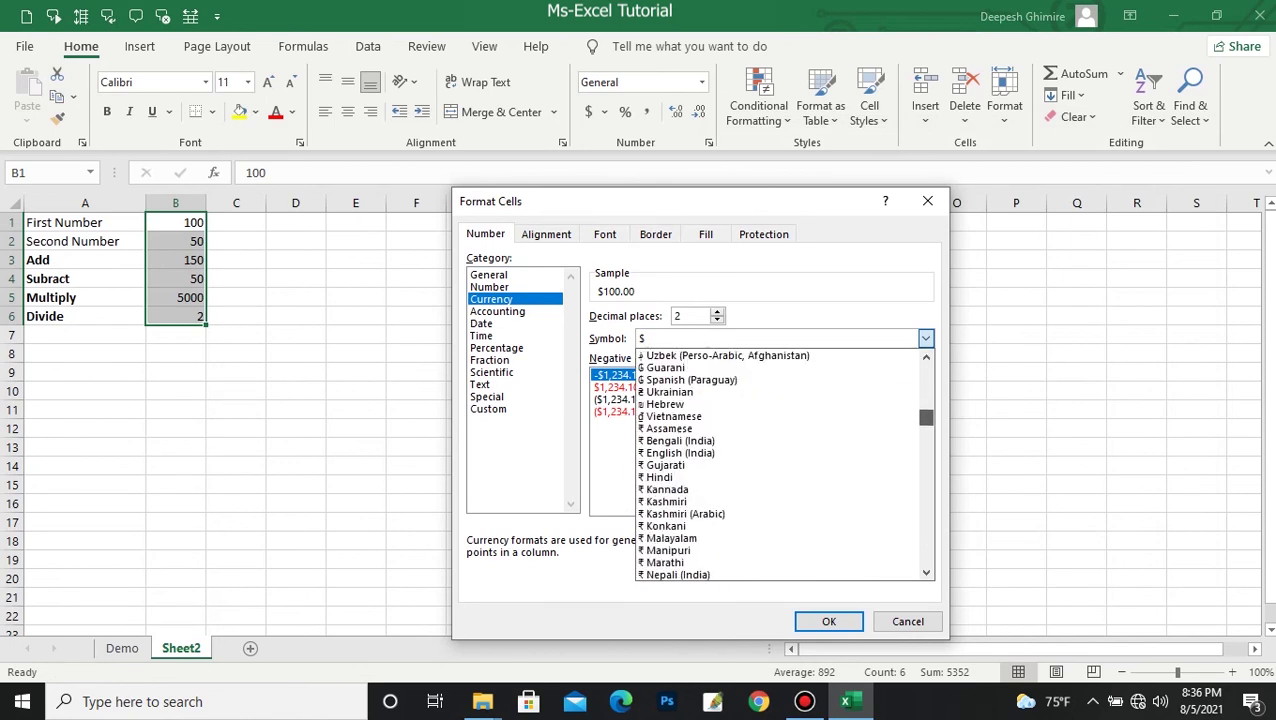
drag(926, 418, 926, 373)
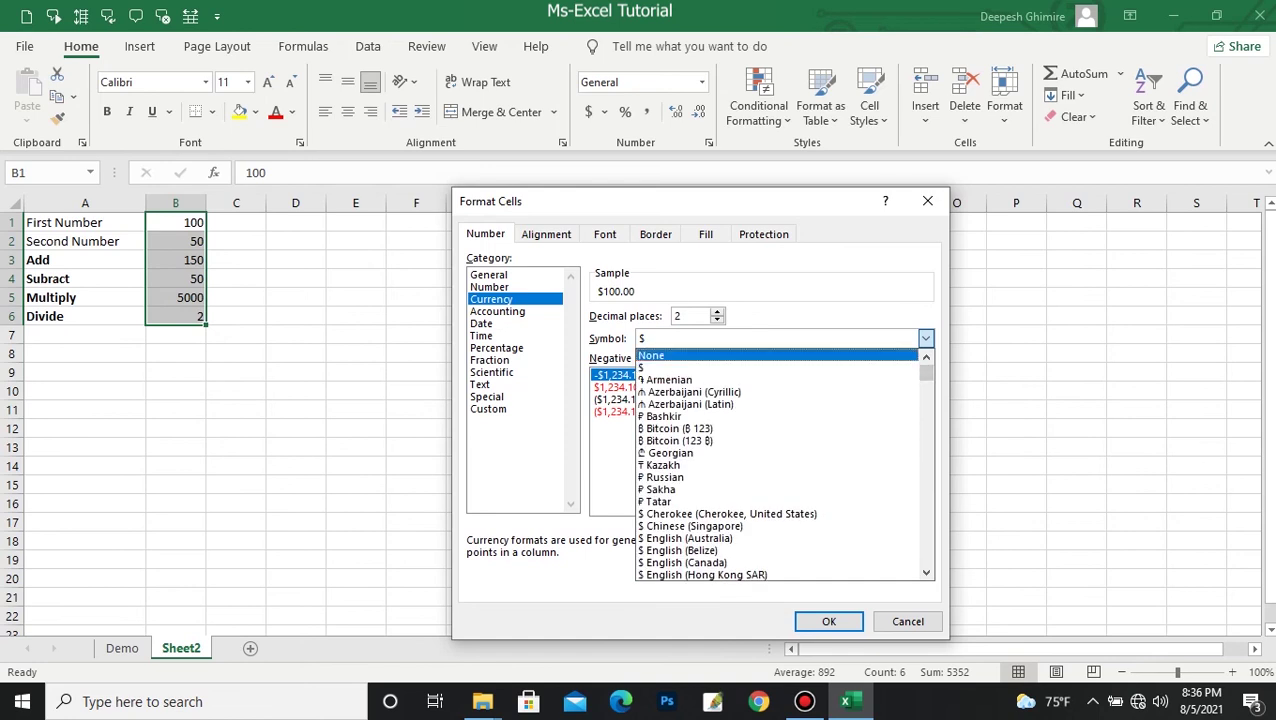
click(497, 311)
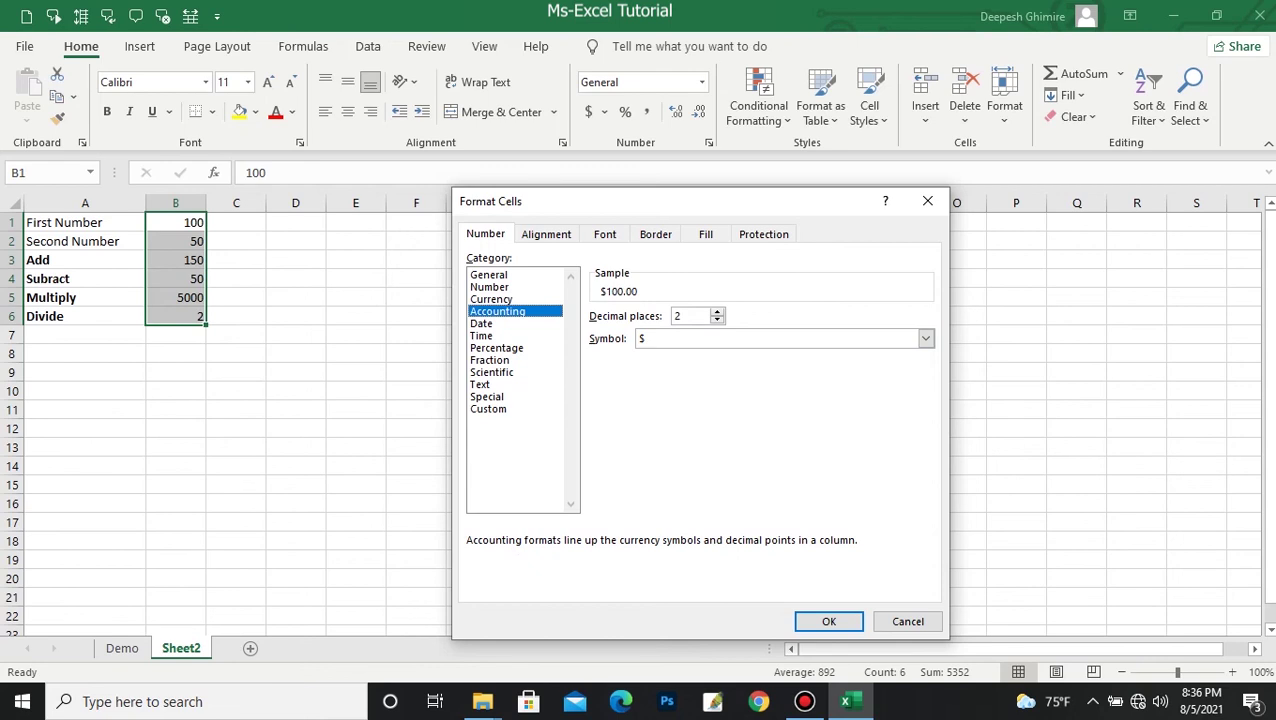
key(Down)
key(Down)
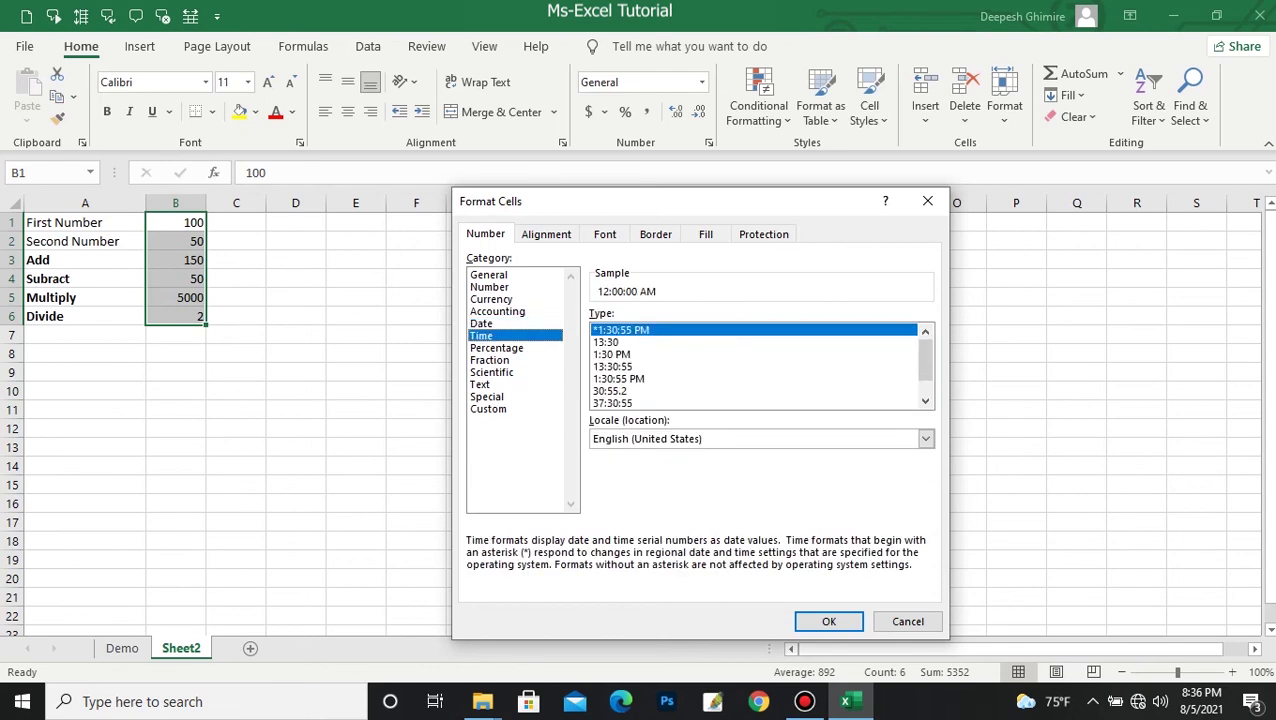
key(Down)
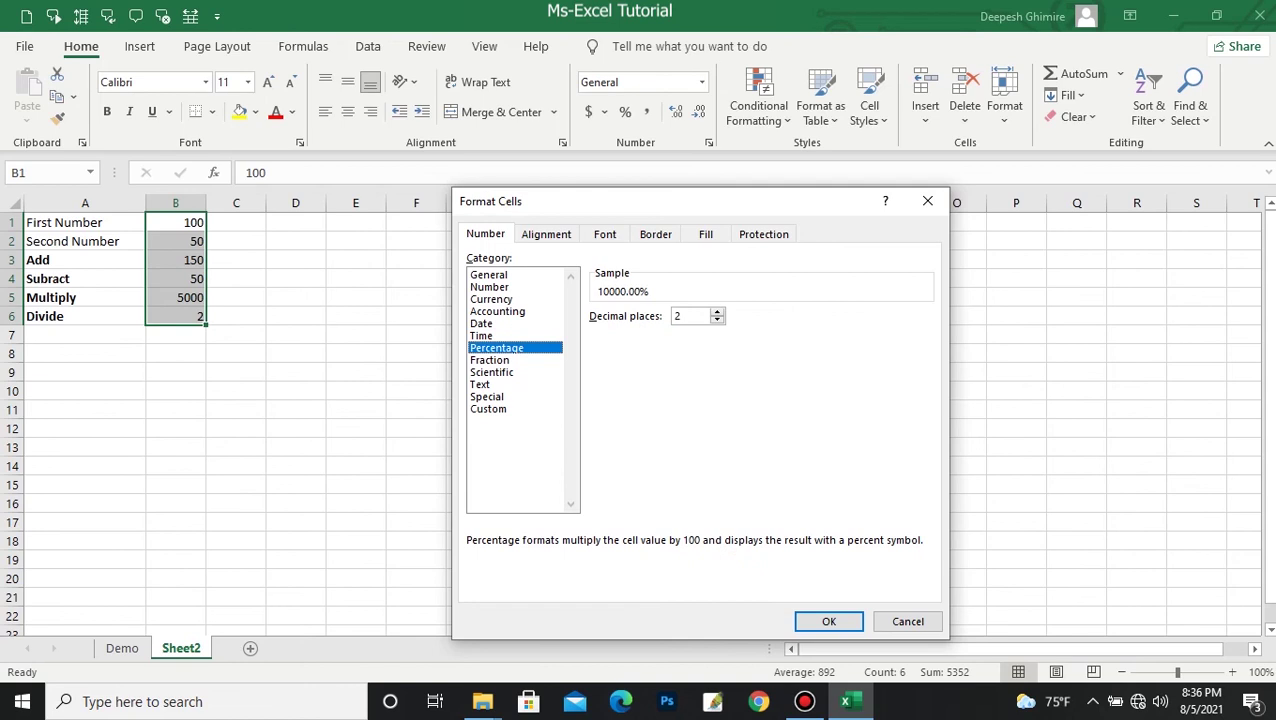
key(Down)
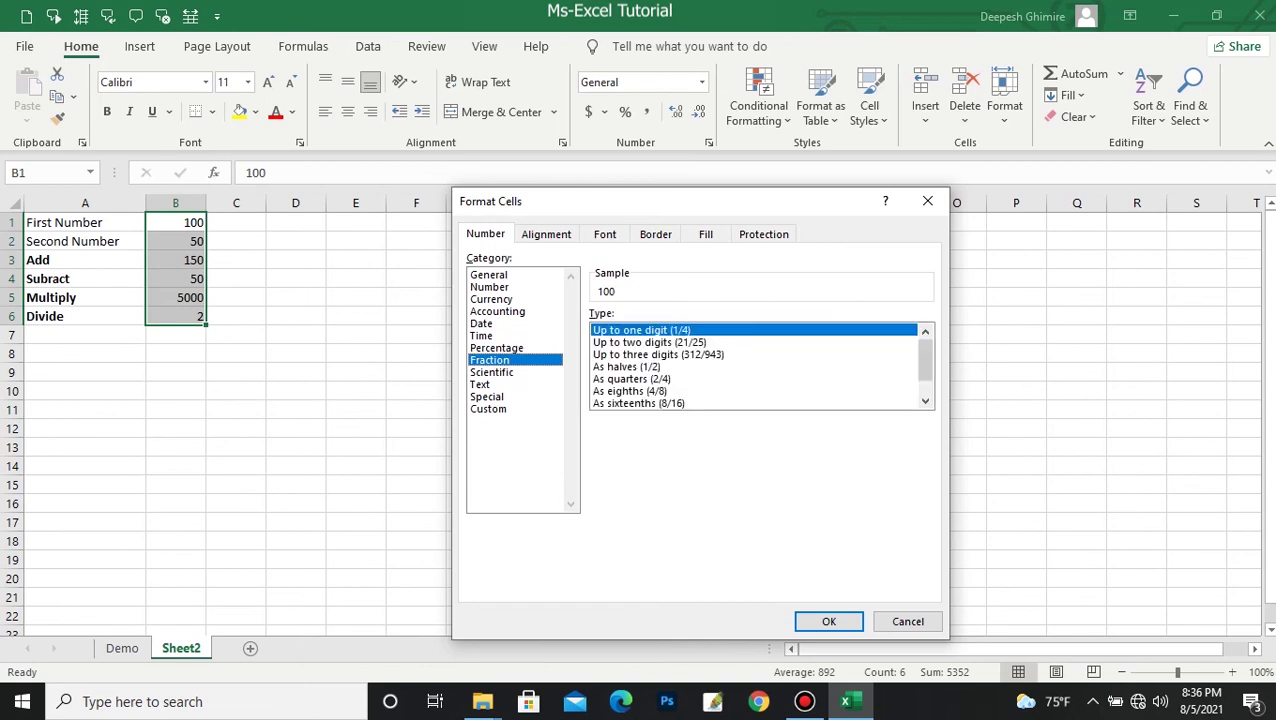
scroll(924, 360, down, 1)
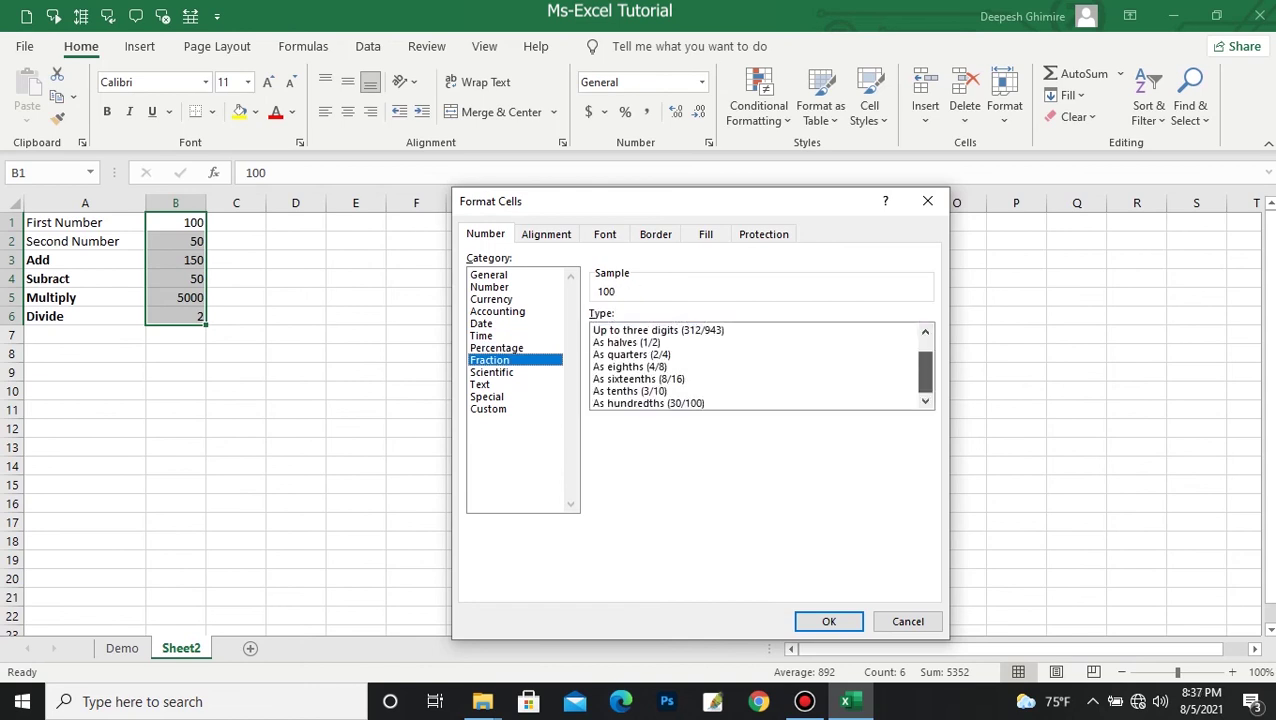
scroll(924, 360, up, 1)
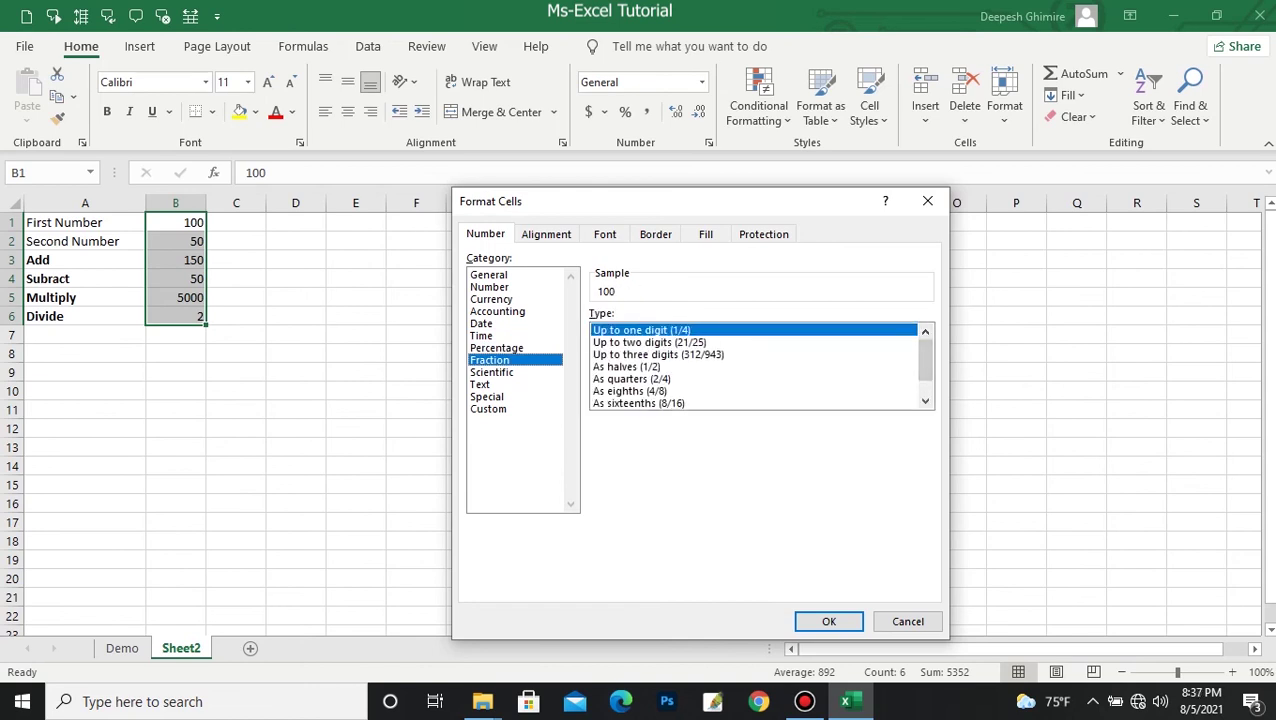
Preview Scientific, then apply the Text format to B1:B6.
click(491, 372)
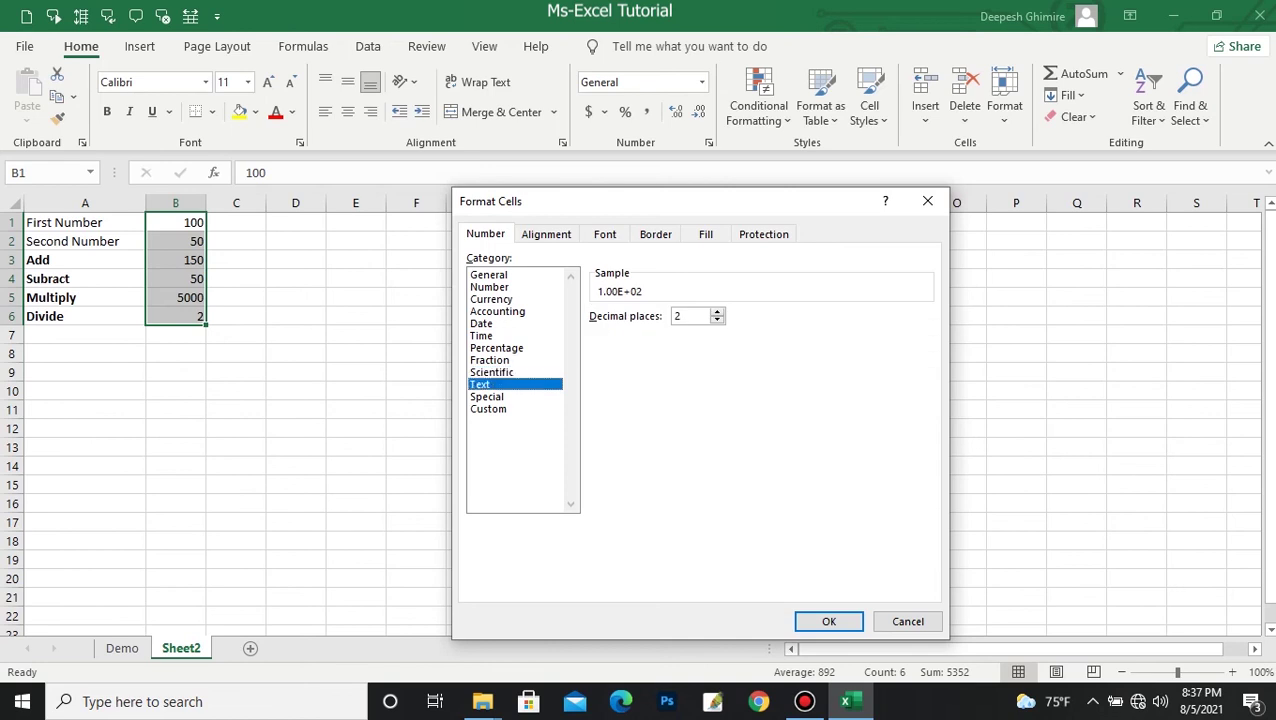
click(480, 384)
click(488, 408)
key(Return)
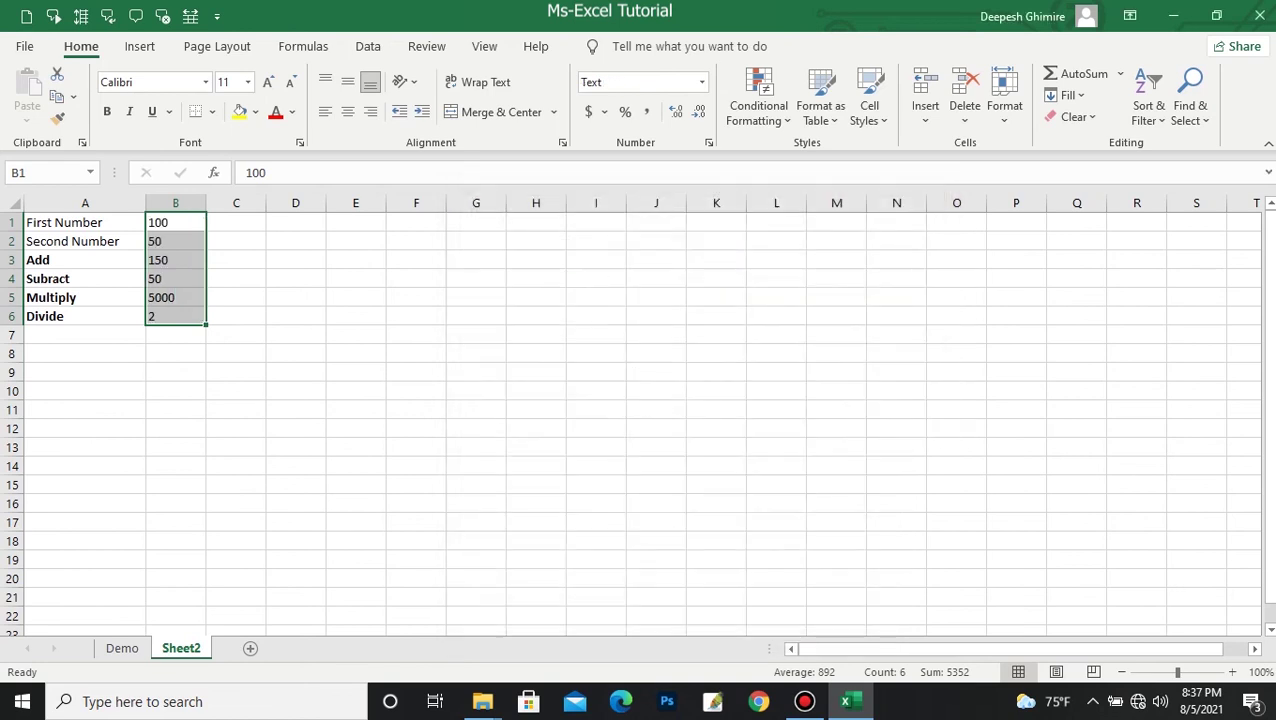
Return B1:B6 to General format so the numbers right-align, then deselect the range.
right_click(186, 260)
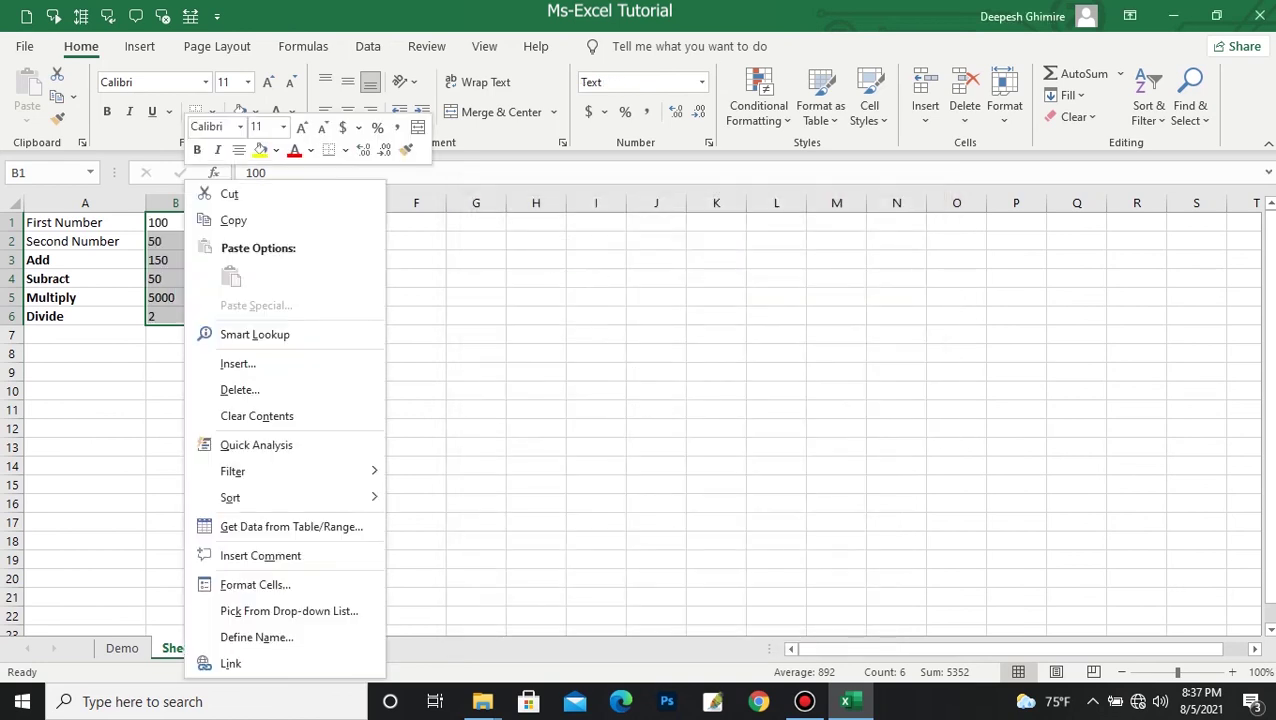
click(255, 584)
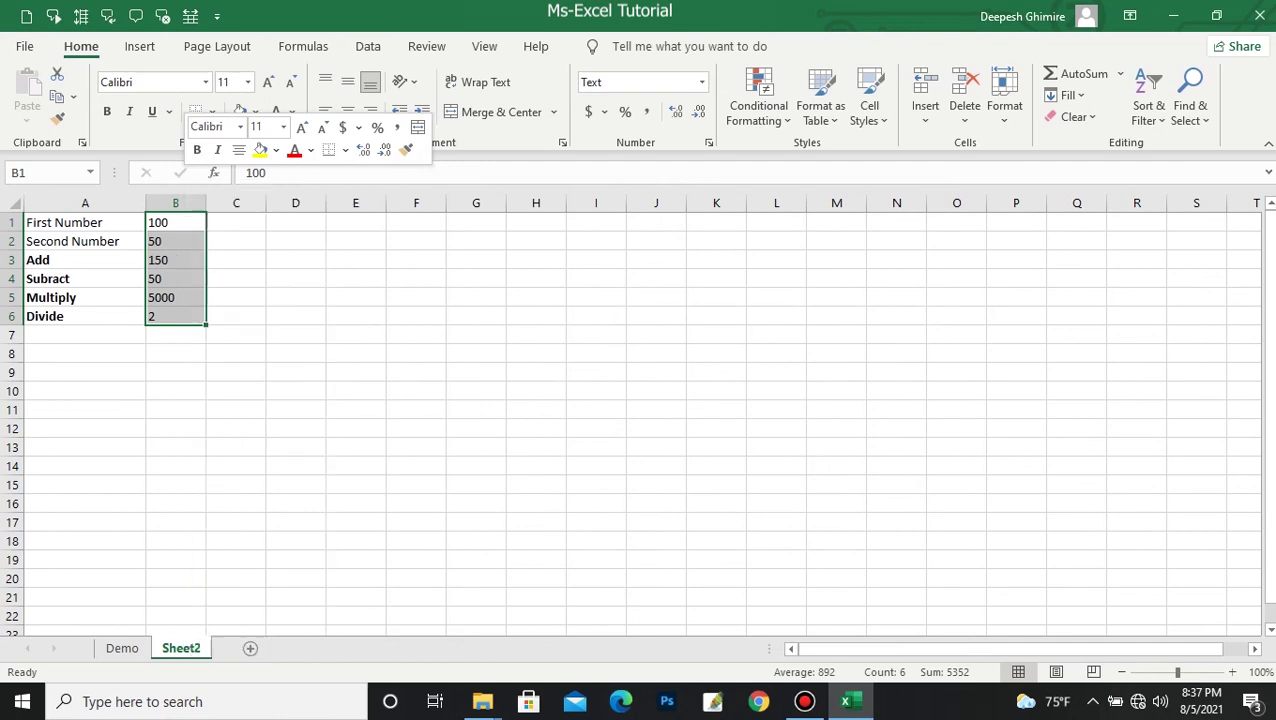
drag(240, 243, 750, 221)
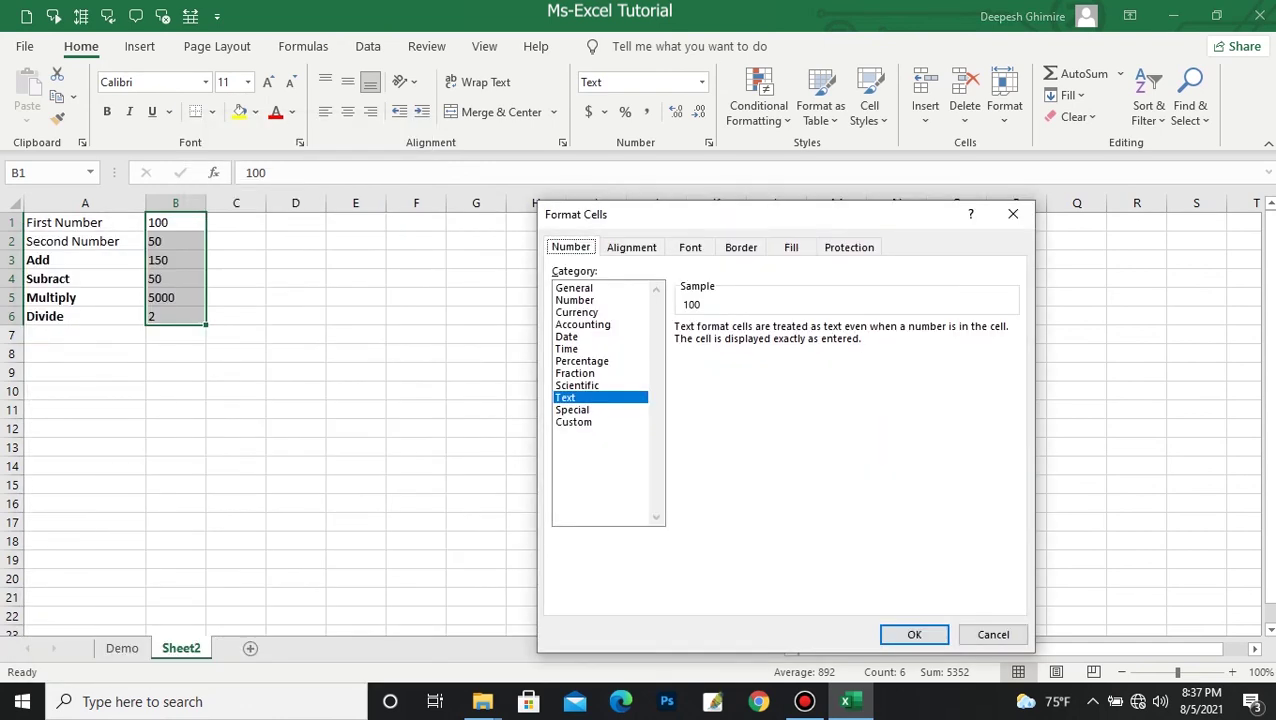
key(Home)
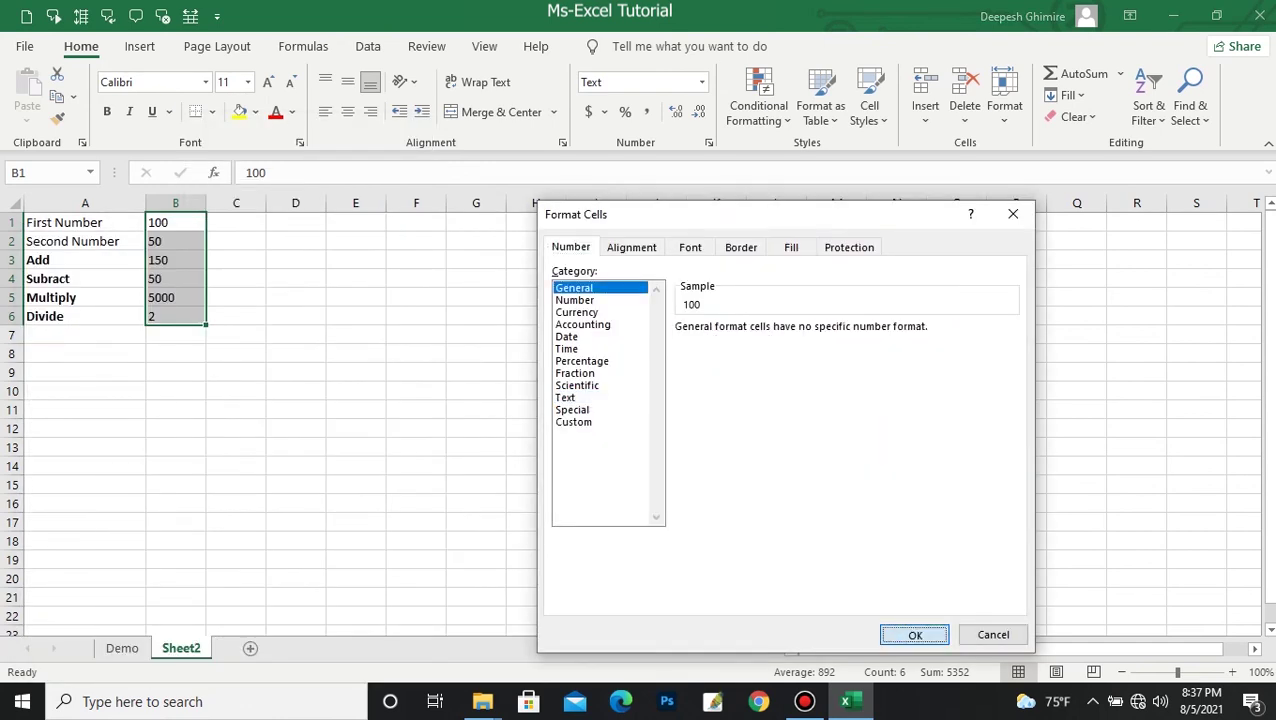
click(914, 634)
click(236, 297)
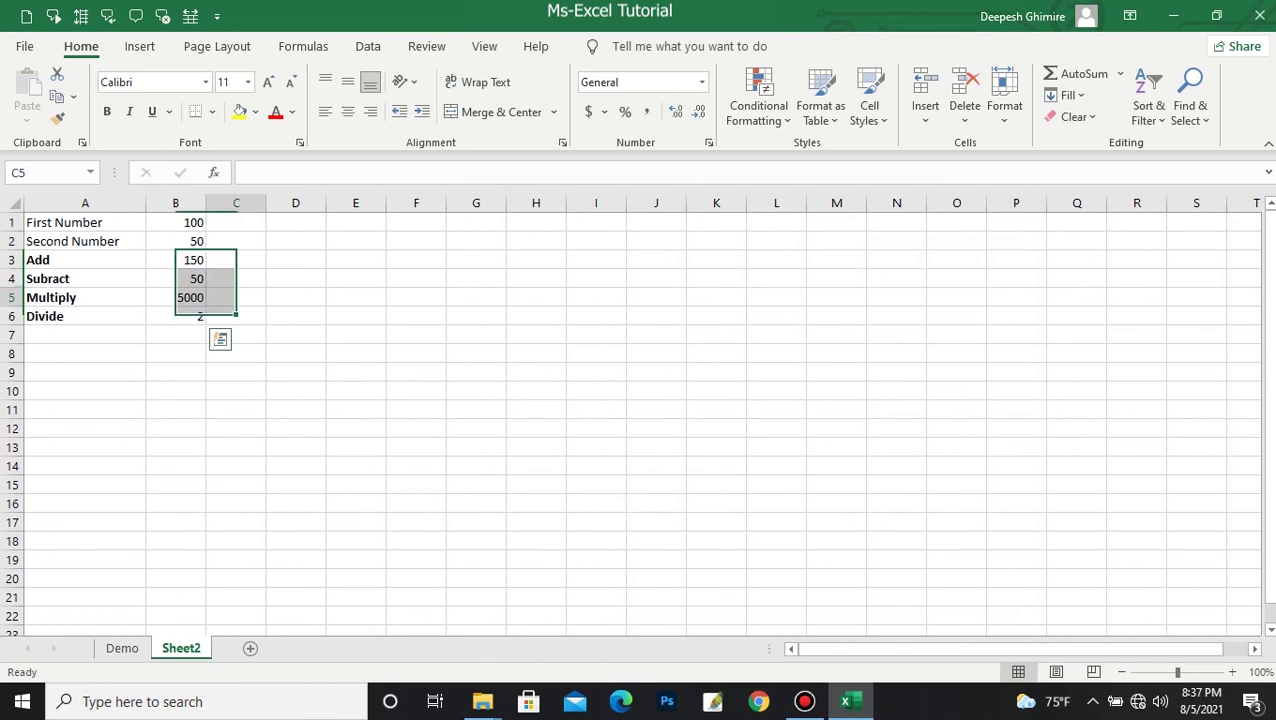